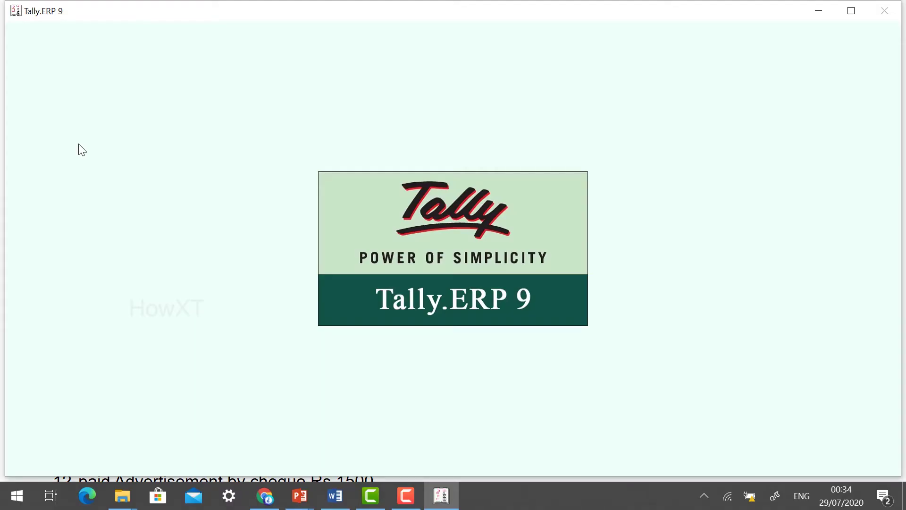
Start Tally in educational mode and load the company XYZ PVT LTD.
{"action": "key", "text": "Down"}
{"action": "key", "text": "Up"}
{"action": "key", "text": "Return"}
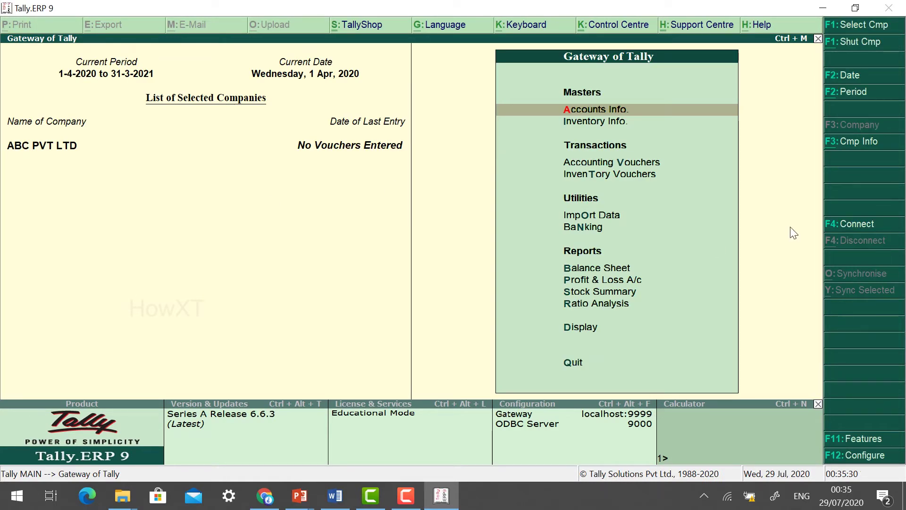
{"action": "left_click", "coordinate": [846, 144]}
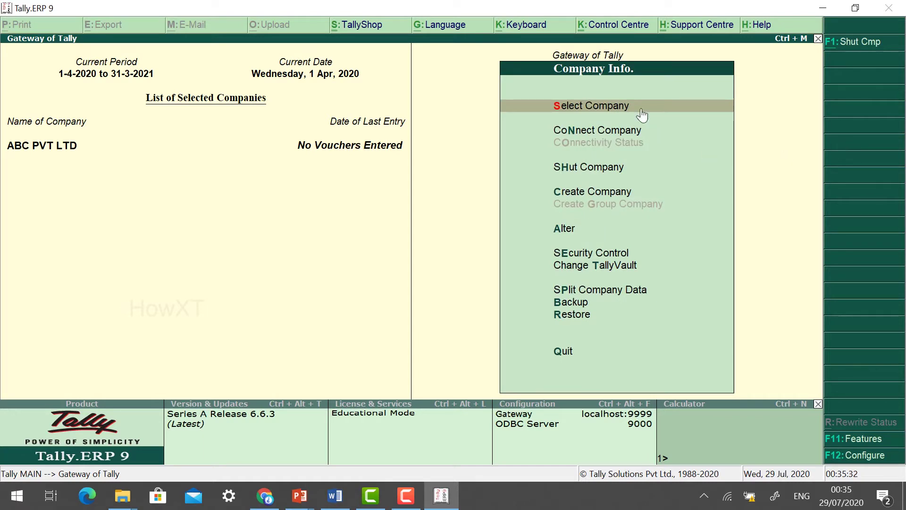
{"action": "left_click", "coordinate": [579, 106]}
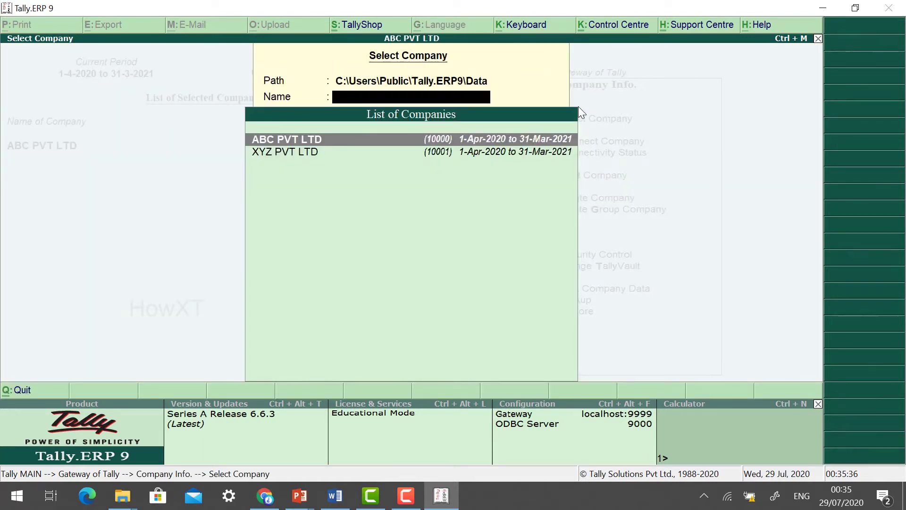
{"action": "left_click", "coordinate": [286, 153]}
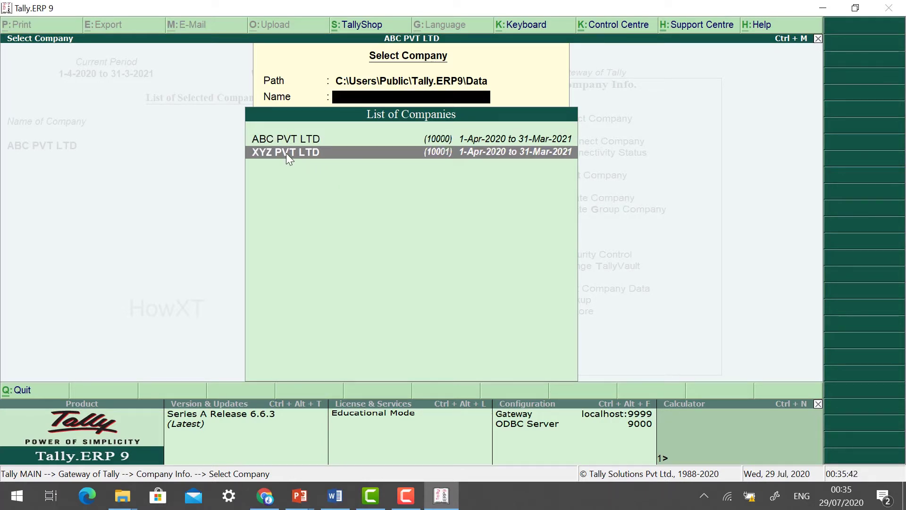
{"action": "left_click", "coordinate": [286, 153]}
{"action": "left_click", "coordinate": [568, 351]}
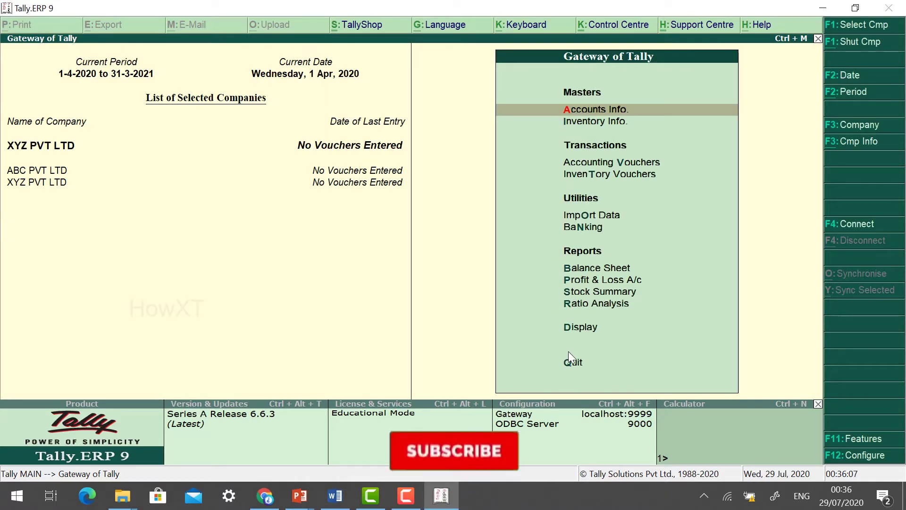
Review all existing ledgers in Ledgers Multiple Alter, then return to the gateway.
{"action": "key", "text": "Return"}
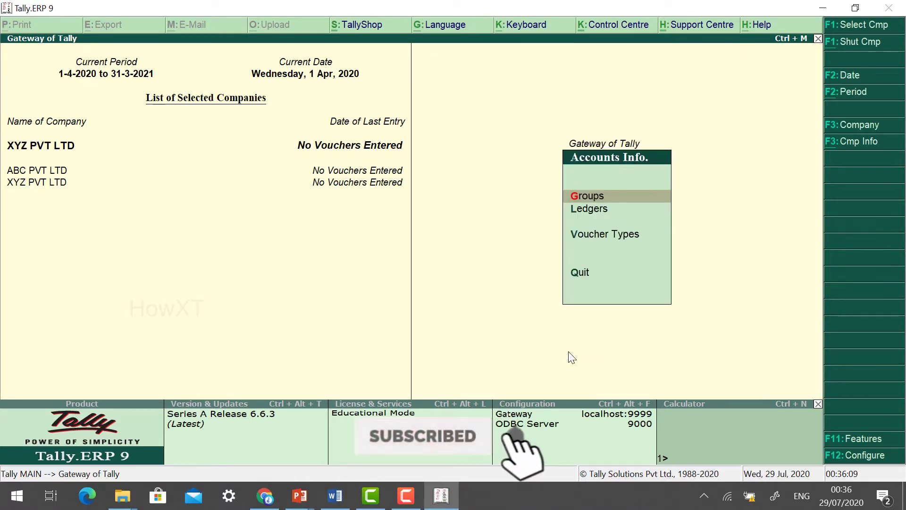
{"action": "key", "text": "Down"}
{"action": "key", "text": "Return"}
{"action": "key", "text": "Down"}
{"action": "key", "text": "Down"}
{"action": "key", "text": "Down"}
{"action": "key", "text": "Down"}
{"action": "key", "text": "Down"}
{"action": "key", "text": "Return"}
{"action": "key", "text": "Return"}
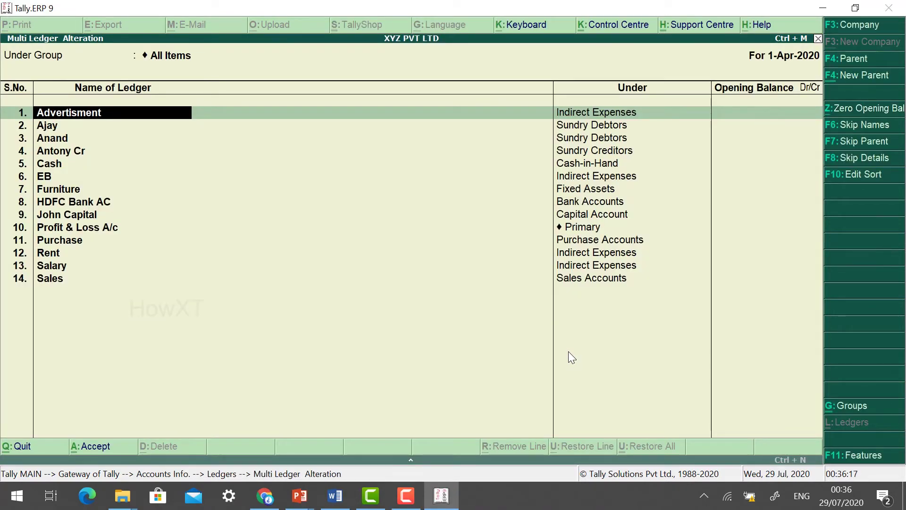
{"action": "key", "text": "Escape"}
{"action": "key", "text": "Escape"}
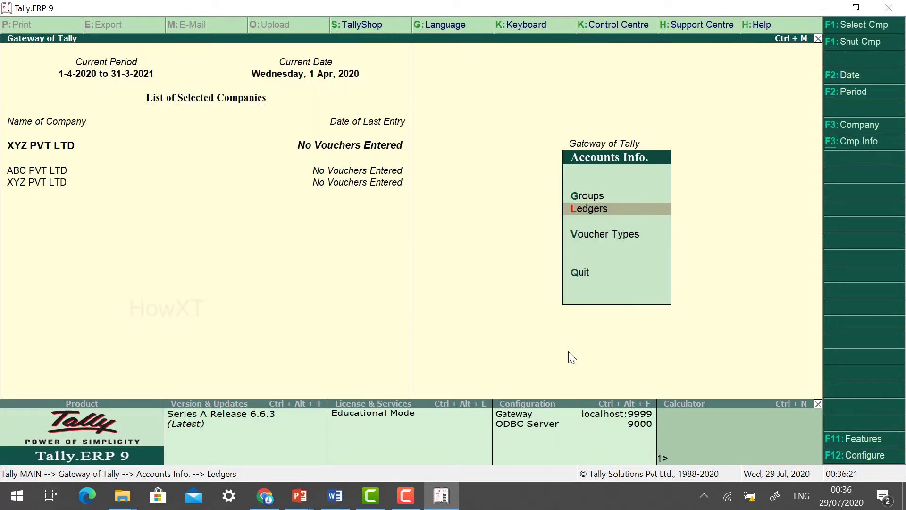
{"action": "key", "text": "Escape"}
{"action": "key", "text": "Escape"}
{"action": "key", "text": "Down"}
{"action": "key", "text": "Down"}
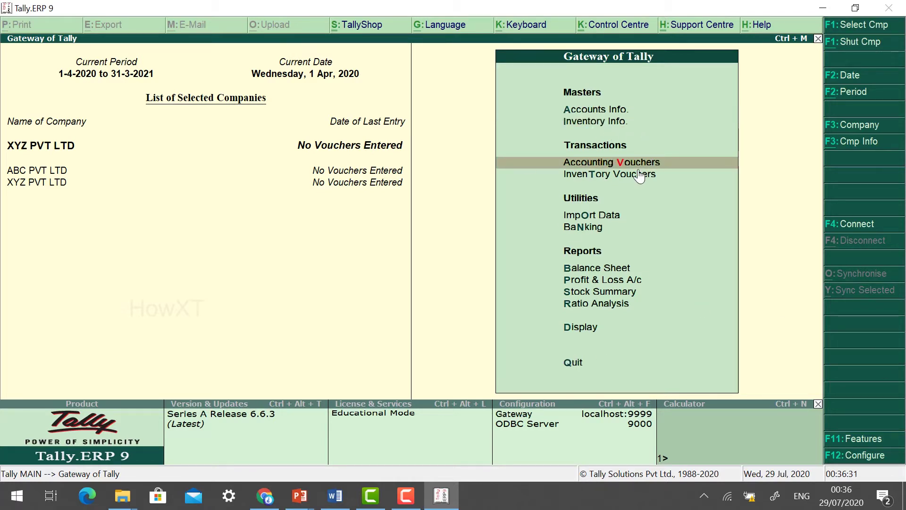
{"action": "key", "text": "alt+Tab"}
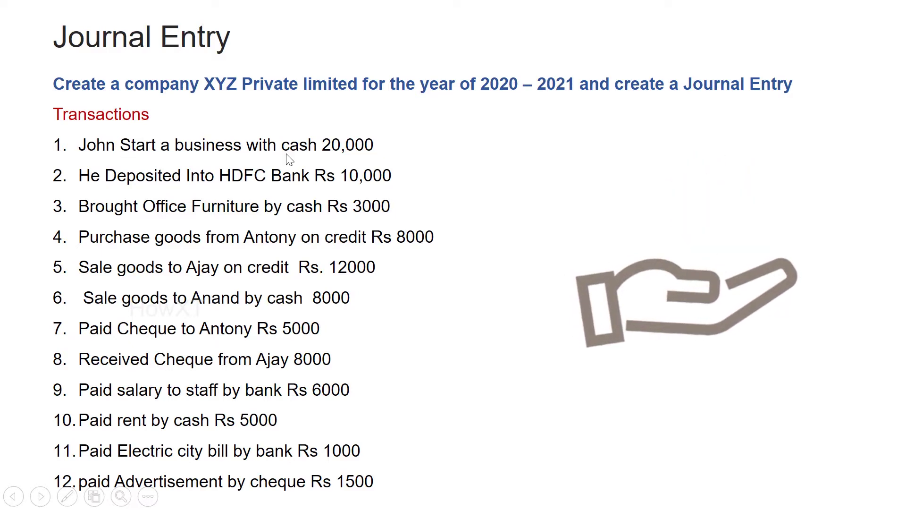
{"action": "key", "text": "alt+Tab"}
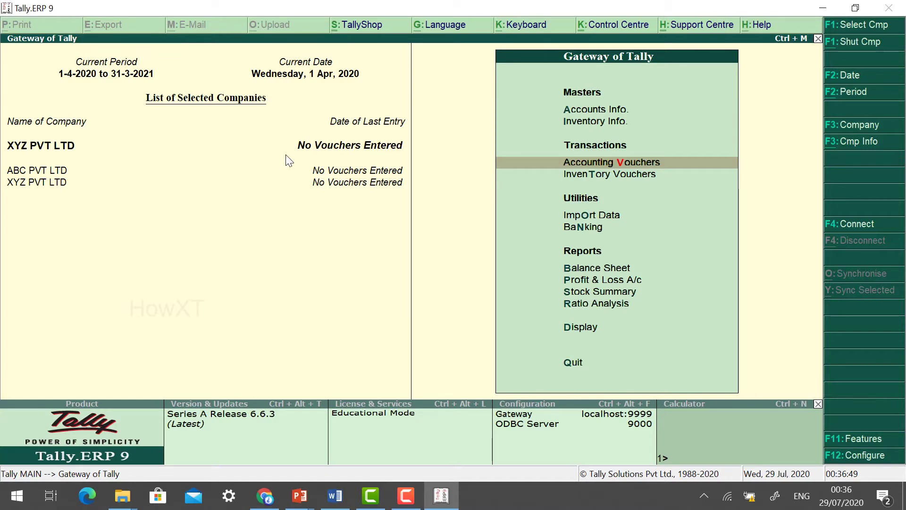
{"action": "key", "text": "v"}
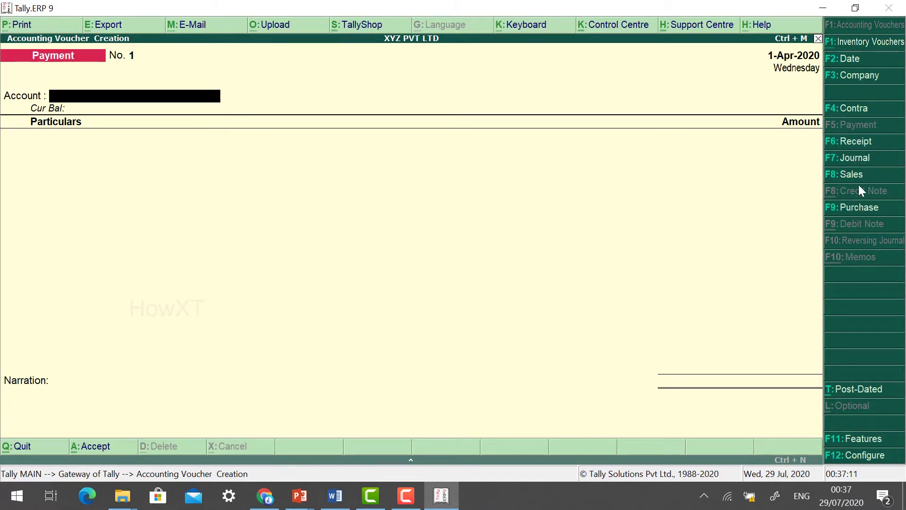
Preview Contra, Payment, Receipt, Journal, Sales and Purchase voucher types, then settle on Receipt.
{"action": "left_click", "coordinate": [853, 111]}
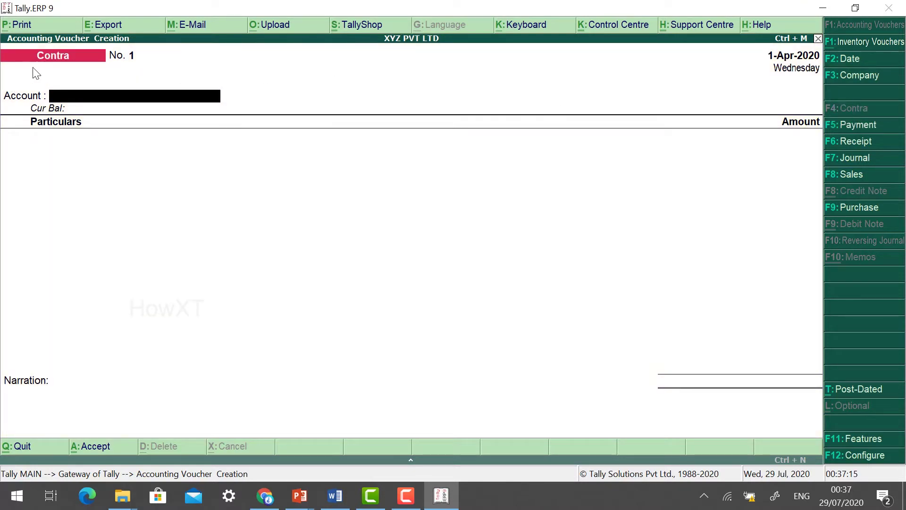
{"action": "left_click", "coordinate": [852, 126]}
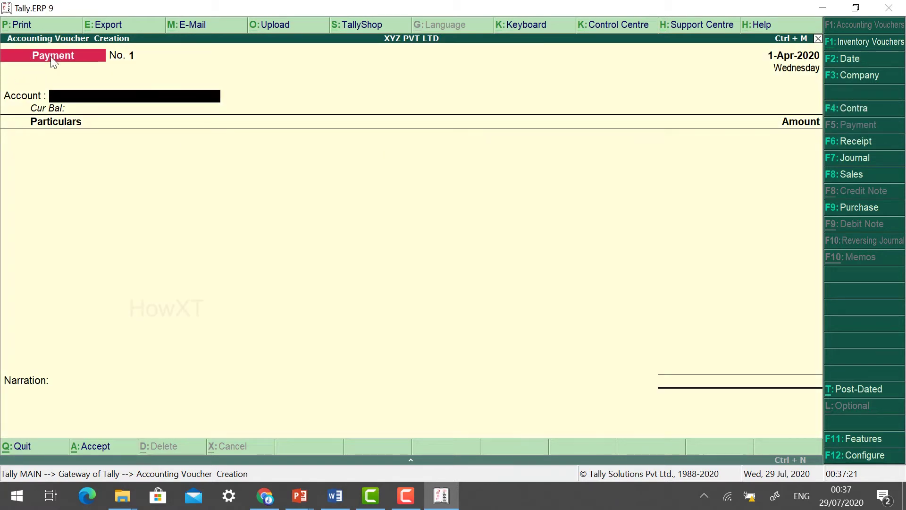
{"action": "left_click", "coordinate": [843, 142]}
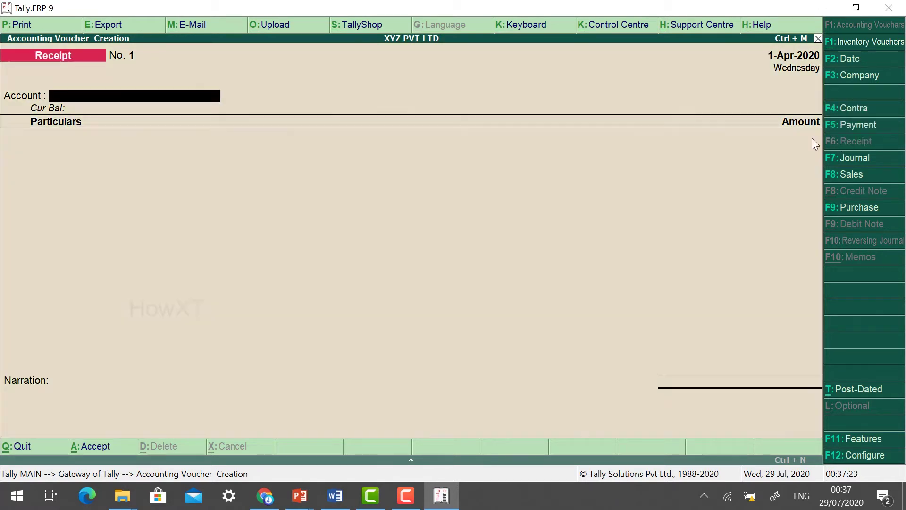
{"action": "left_click", "coordinate": [856, 156]}
{"action": "left_click", "coordinate": [852, 174]}
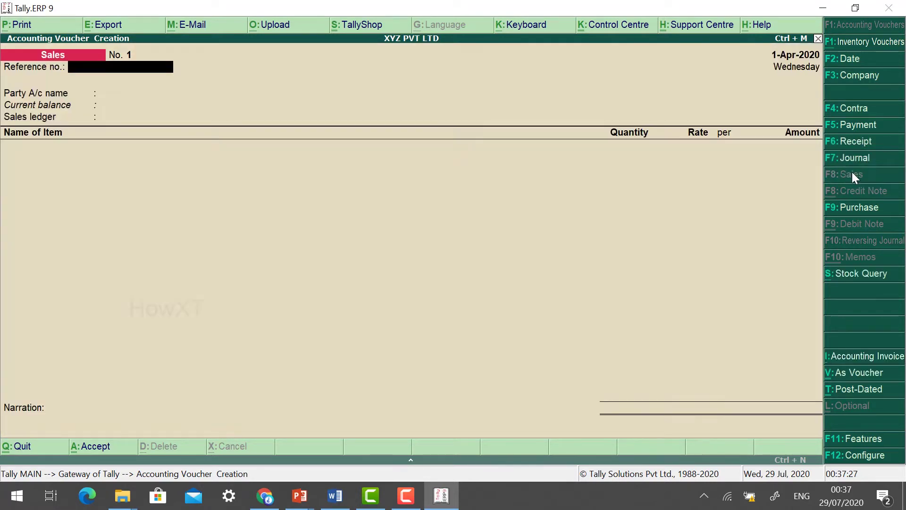
{"action": "left_click", "coordinate": [855, 207]}
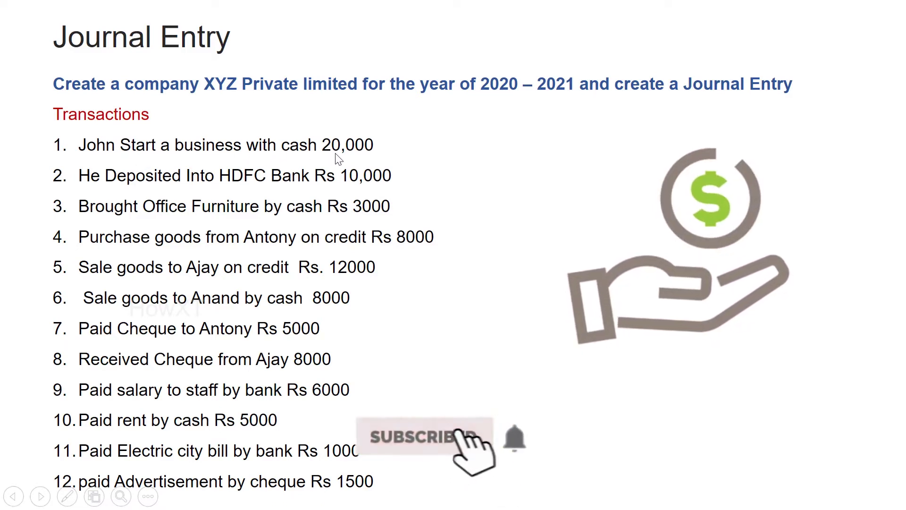
{"action": "key", "text": "alt+Tab"}
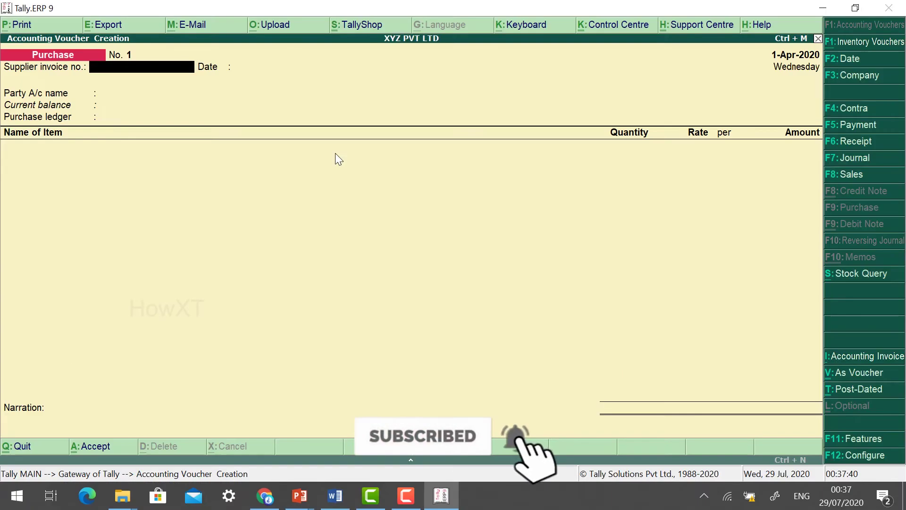
{"action": "left_click", "coordinate": [842, 146]}
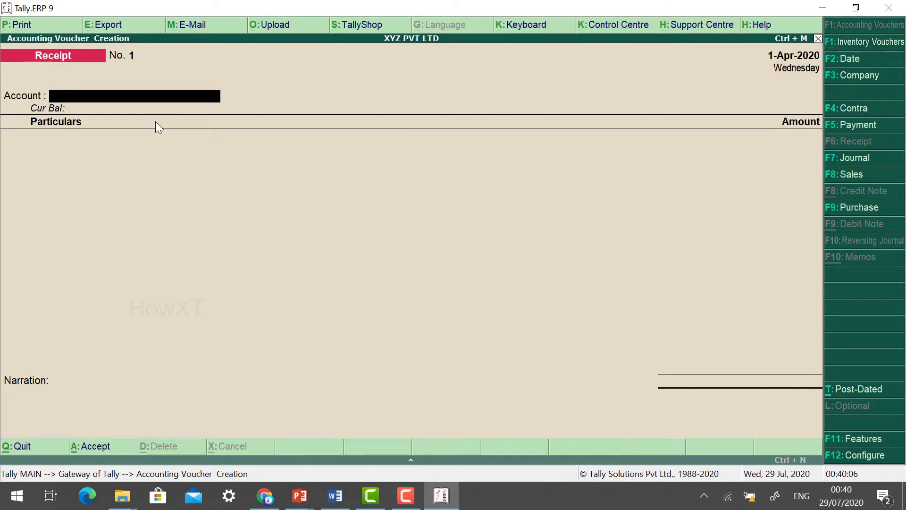
Set 'Use single entry mode for payment/receipt/contra vouchers' to No in F12 Configure.
{"action": "left_click", "coordinate": [873, 460]}
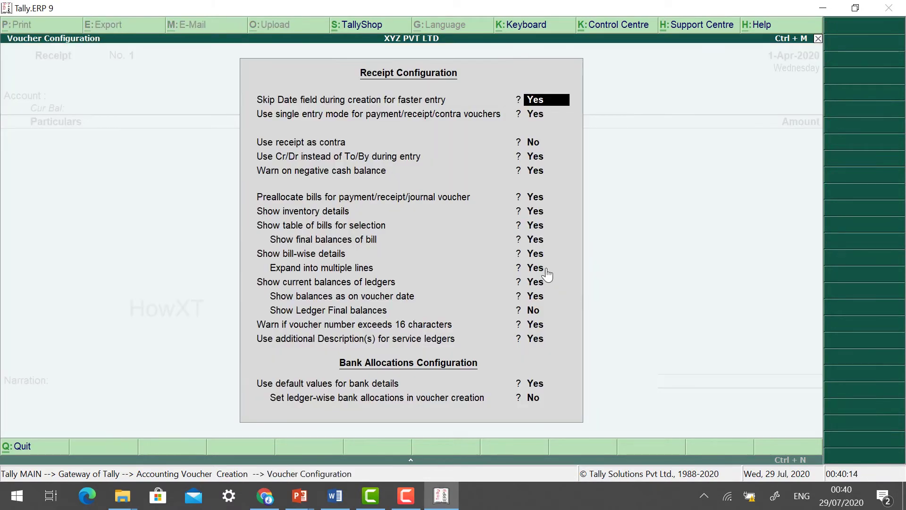
{"action": "key", "text": "Return"}
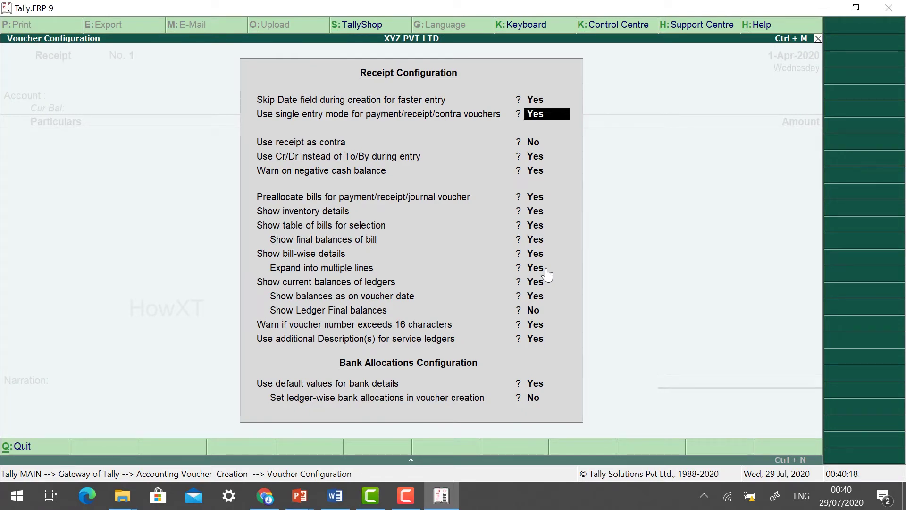
{"action": "type", "text": "no"}
{"action": "key", "text": "Return"}
{"action": "key", "text": "Return"}
{"action": "key", "text": "Return"}
{"action": "key", "text": "Return"}
{"action": "key", "text": "Return"}
{"action": "key", "text": "Return"}
{"action": "key", "text": "Return"}
{"action": "key", "text": "Return"}
{"action": "key", "text": "Return"}
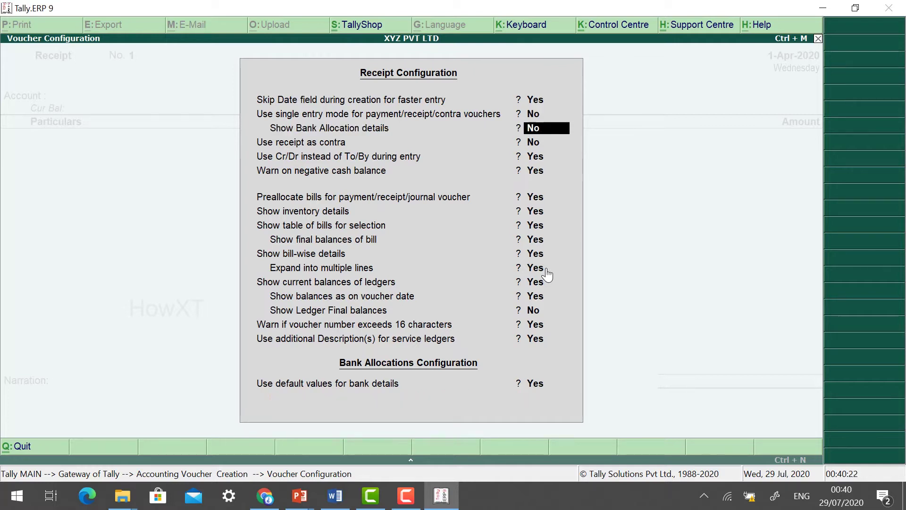
{"action": "key", "text": "Return"}
{"action": "key", "text": "Return"}
{"action": "key", "text": "Return"}
{"action": "key", "text": "Return"}
{"action": "key", "text": "Return"}
{"action": "key", "text": "Return"}
{"action": "key", "text": "Return"}
{"action": "key", "text": "Return"}
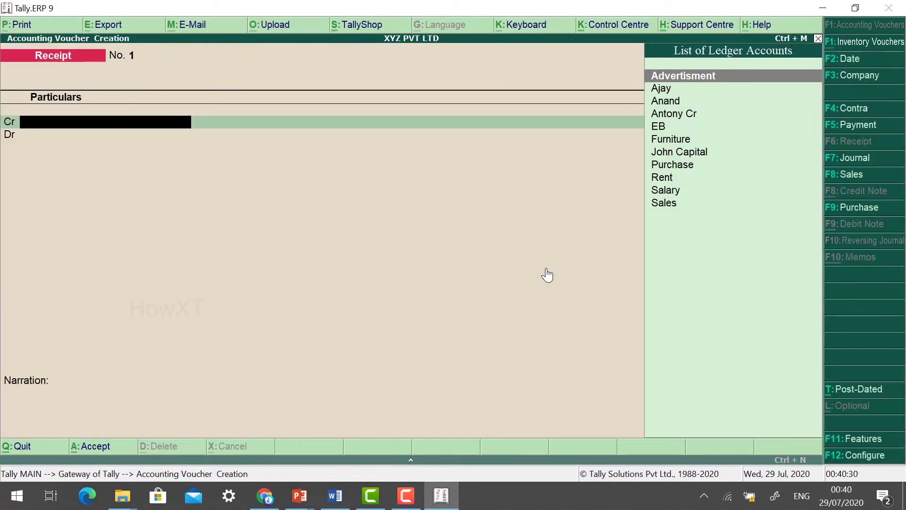
Credit the capital ledger 20,000, debit Cash 20,000, and add a capital-to-cash narration.
{"action": "key", "text": "alt+Tab"}
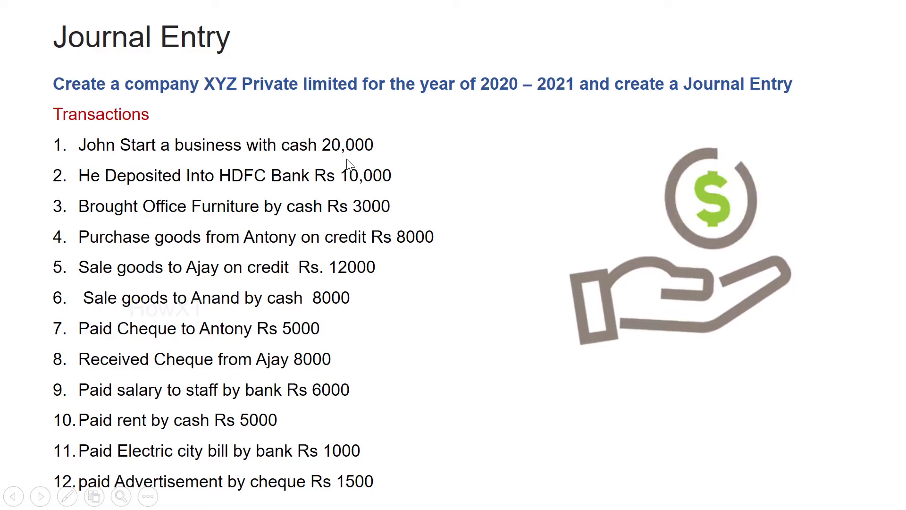
{"action": "key", "text": "alt+Tab"}
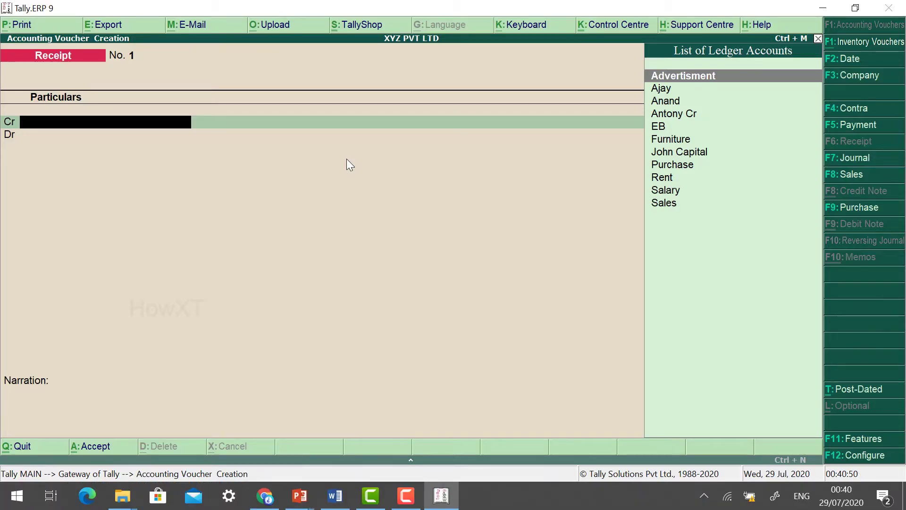
{"action": "type", "text": "Jo"}
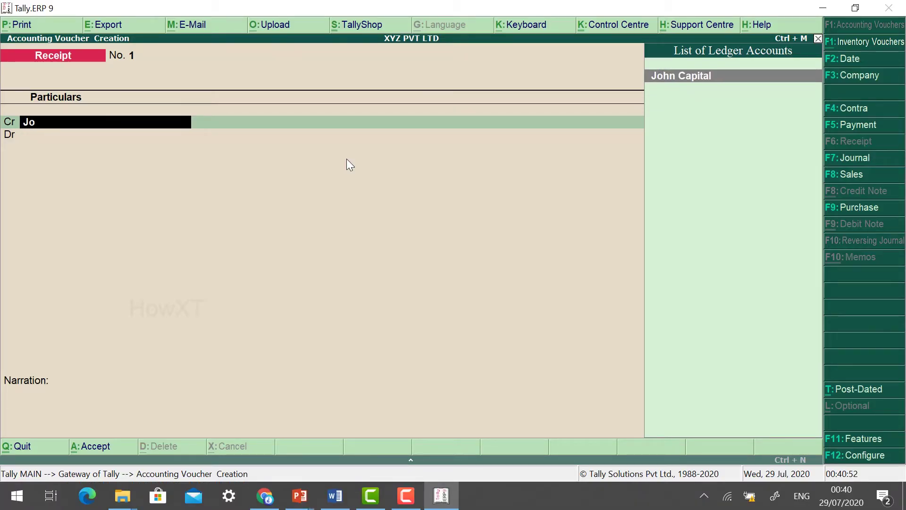
{"action": "key", "text": "Return"}
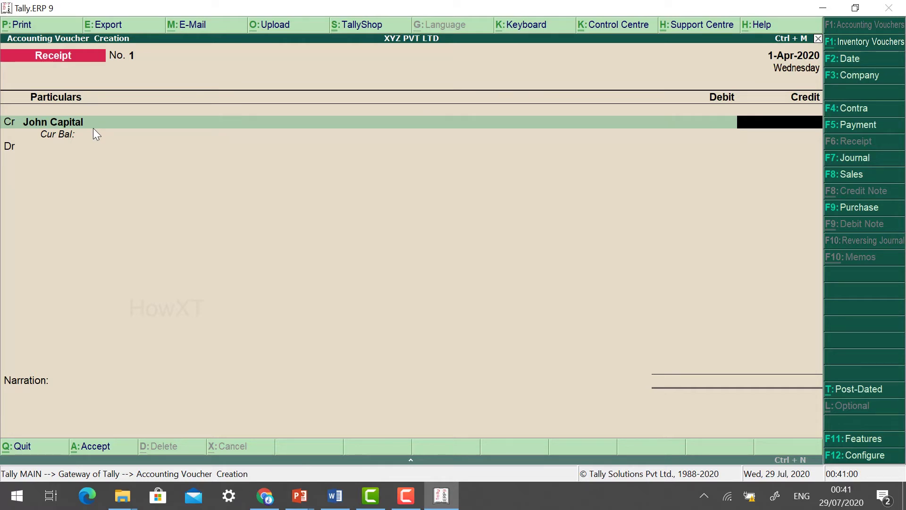
{"action": "type", "text": "20000"}
{"action": "key", "text": "Return"}
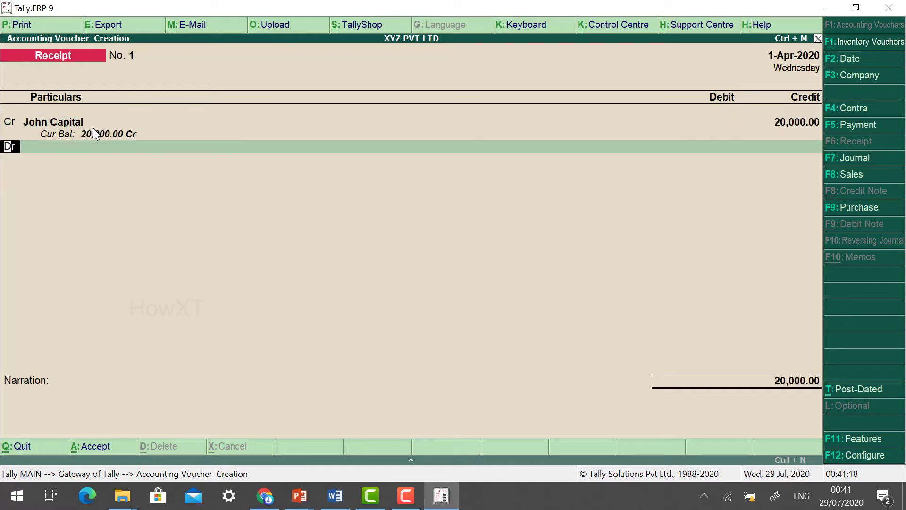
{"action": "key", "text": "Return"}
{"action": "type", "text": "ch"}
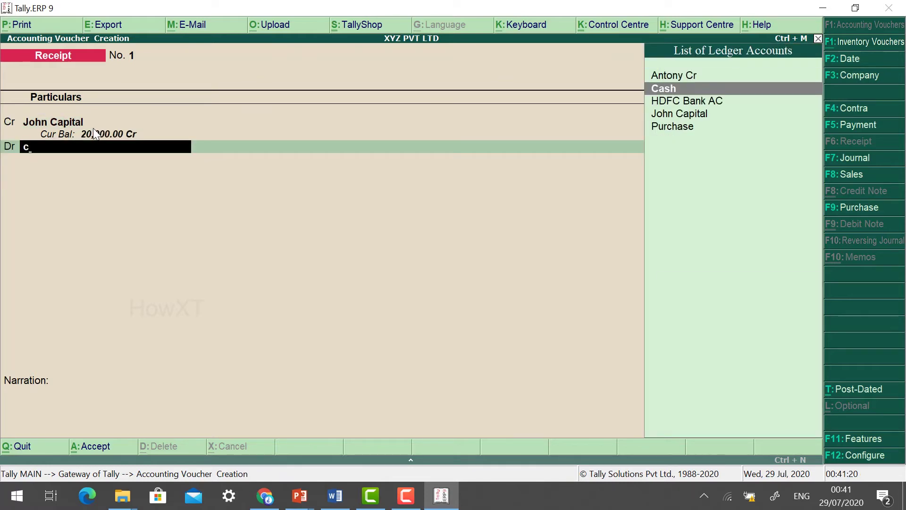
{"action": "key", "text": "BackSpace"}
{"action": "key", "text": "Return"}
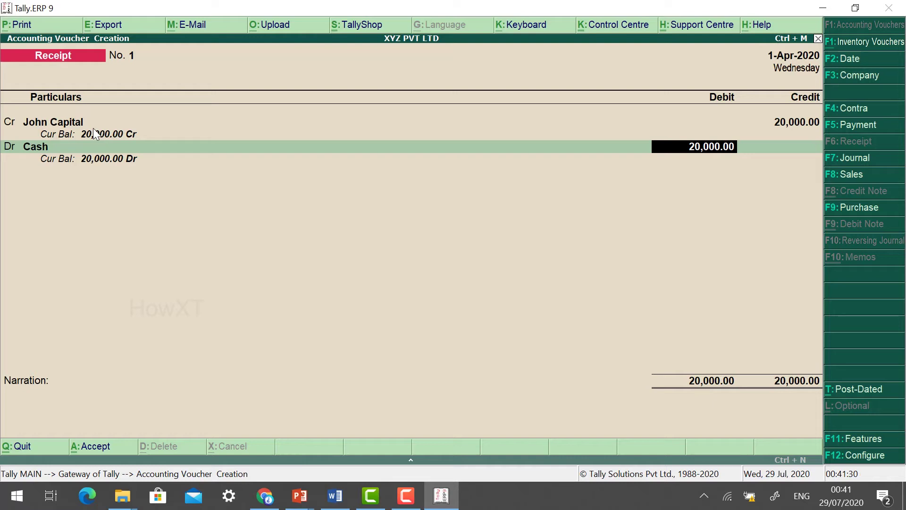
{"action": "key", "text": "Return"}
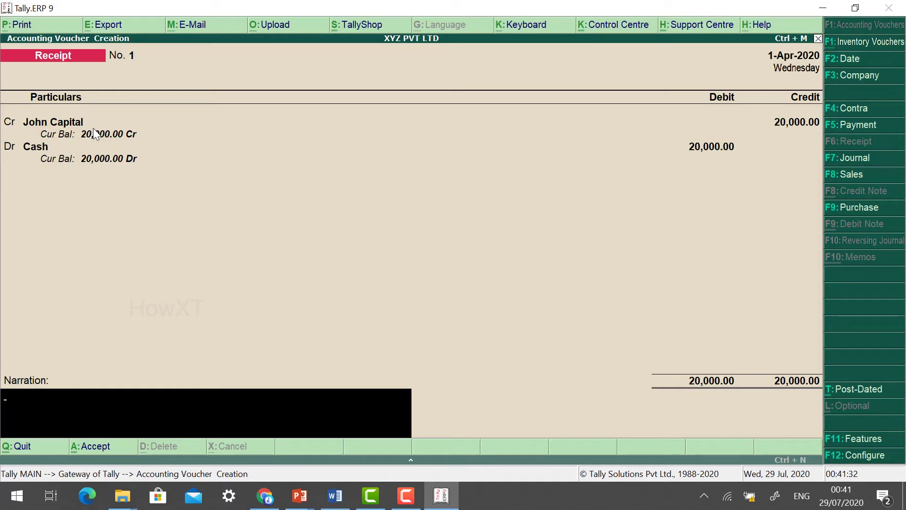
{"action": "type", "text": "John Capital to cas"}
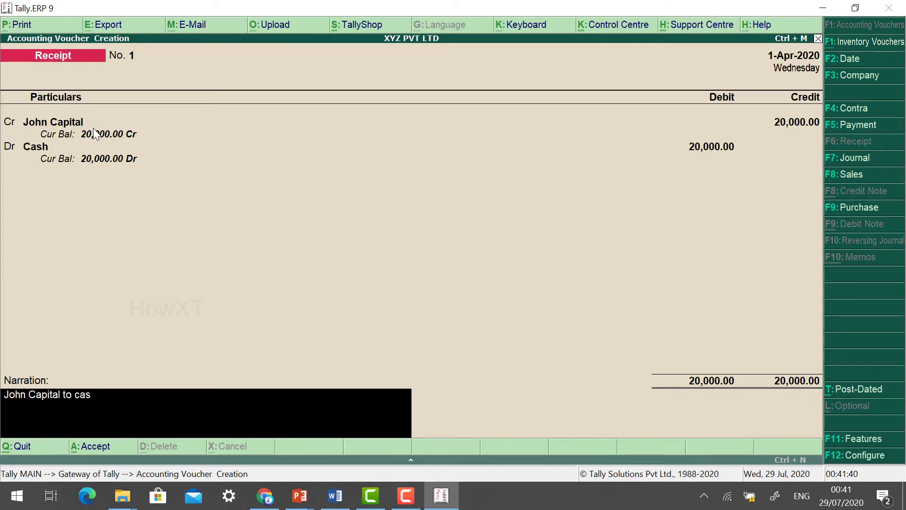
{"action": "type", "text": "h XYZ"}
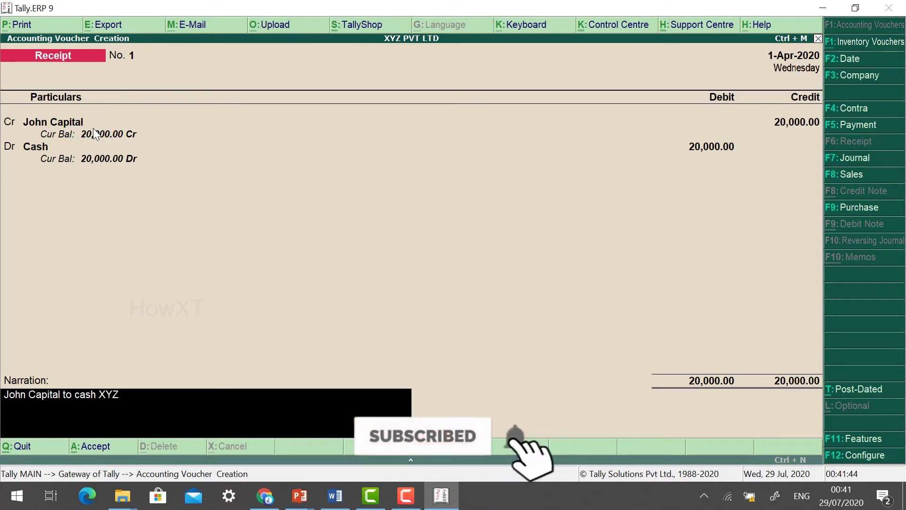
{"action": "type", "text": " PVT"}
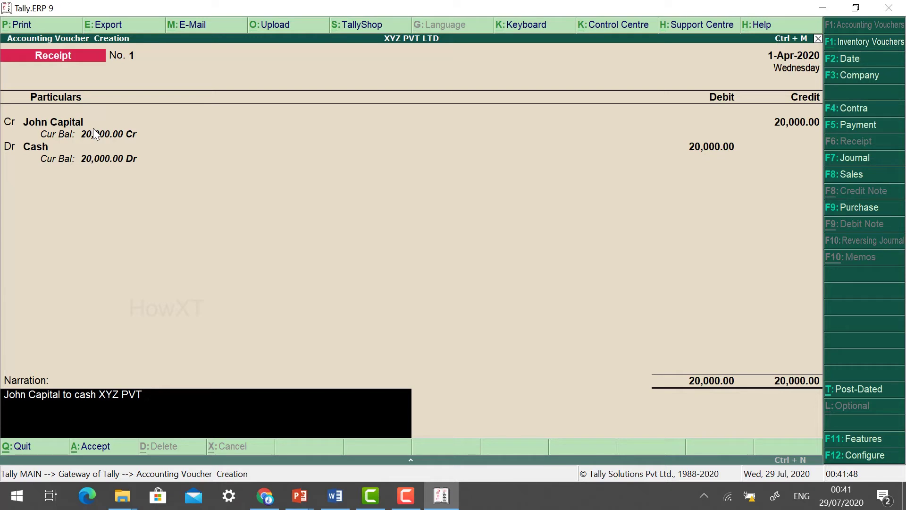
{"action": "key", "text": "Return"}
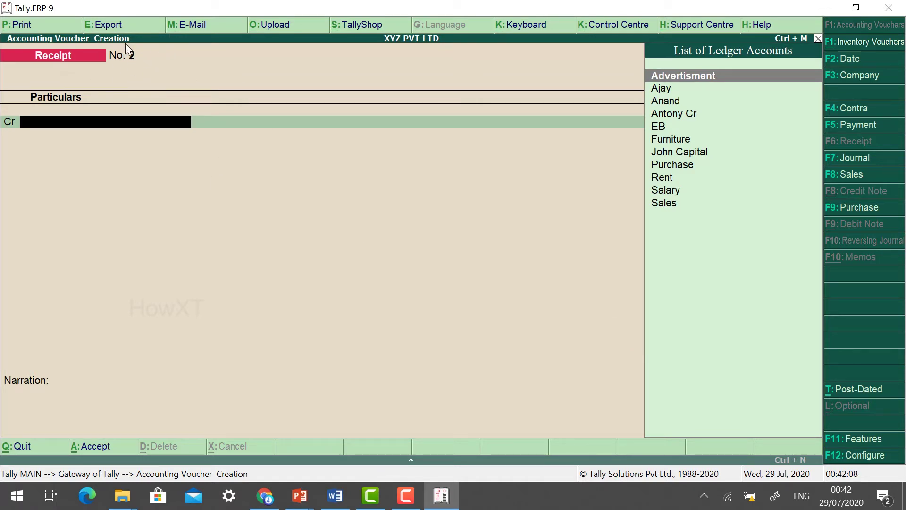
In a Contra voucher, credit Cash 10,000.
{"action": "key", "text": "alt+Tab"}
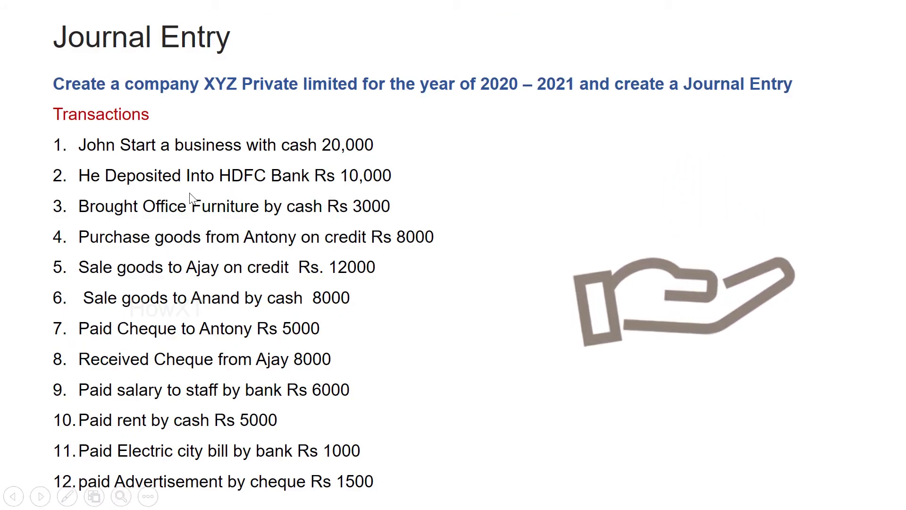
{"action": "key", "text": "alt+Tab"}
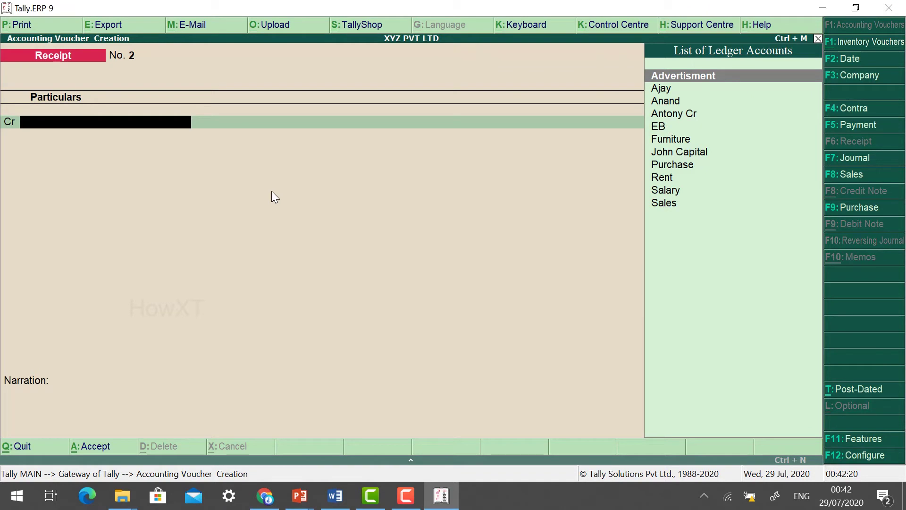
{"action": "left_click", "coordinate": [849, 112]}
{"action": "key", "text": "Return"}
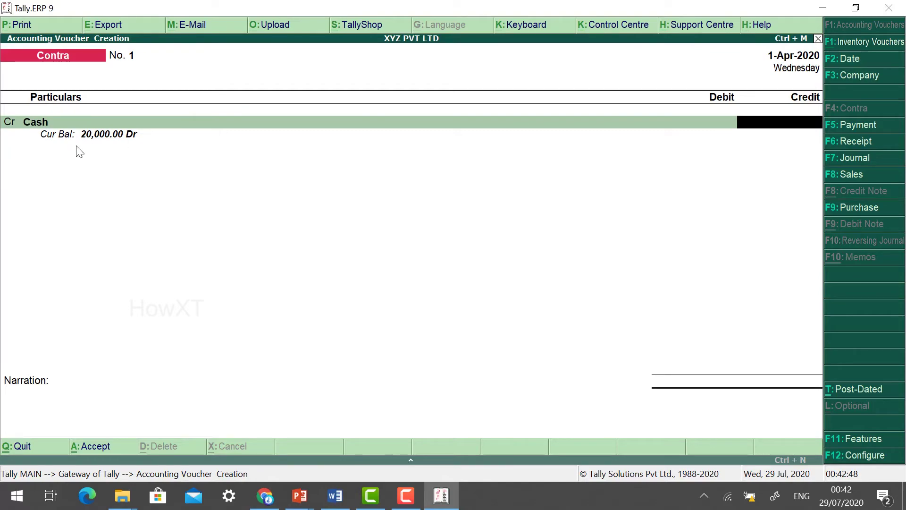
{"action": "key", "text": "alt+Tab"}
{"action": "key", "text": "alt+Tab"}
{"action": "type", "text": "10000"}
{"action": "key", "text": "Return"}
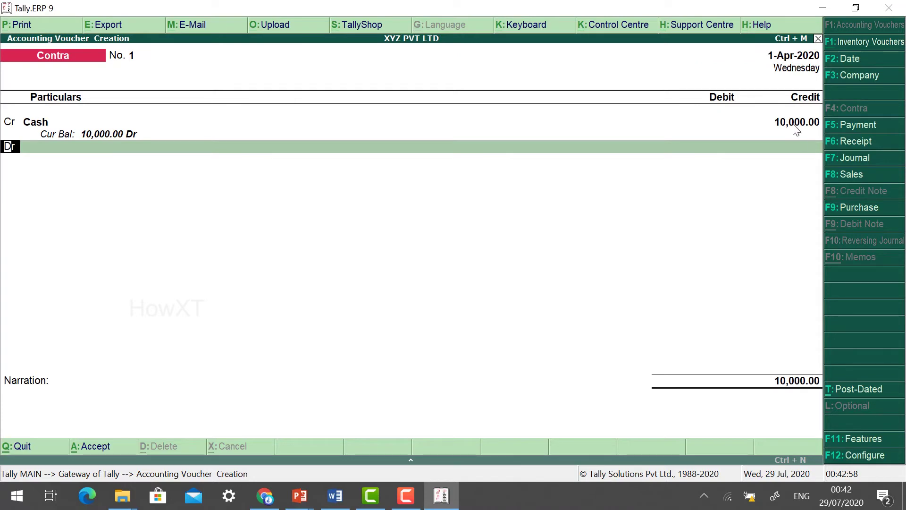
Debit HDFC Bank AC 10,000, skip denominations and narration, and save the voucher.
{"action": "key", "text": "Return"}
{"action": "type", "text": "H"}
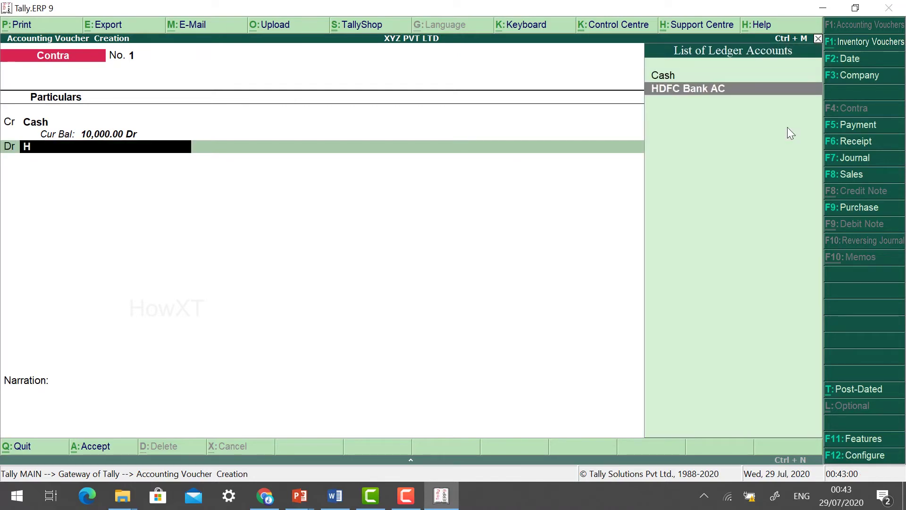
{"action": "key", "text": "Return"}
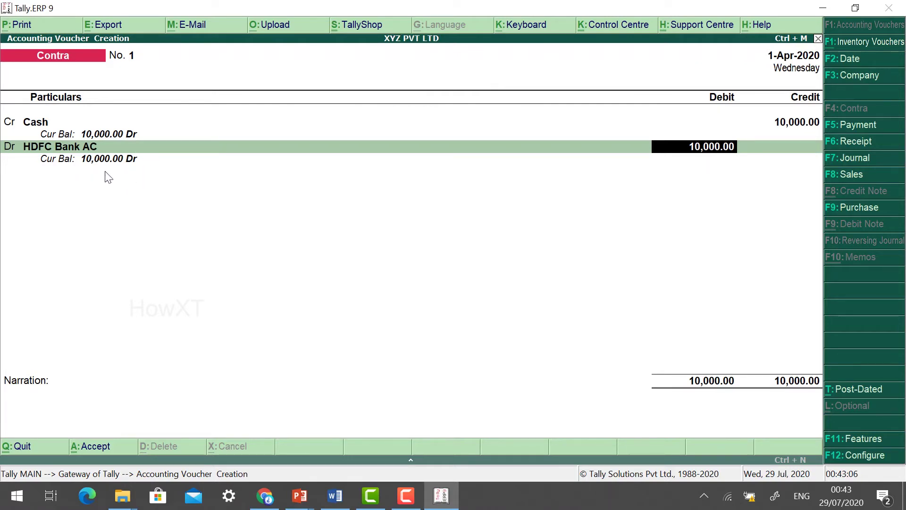
{"action": "key", "text": "Return"}
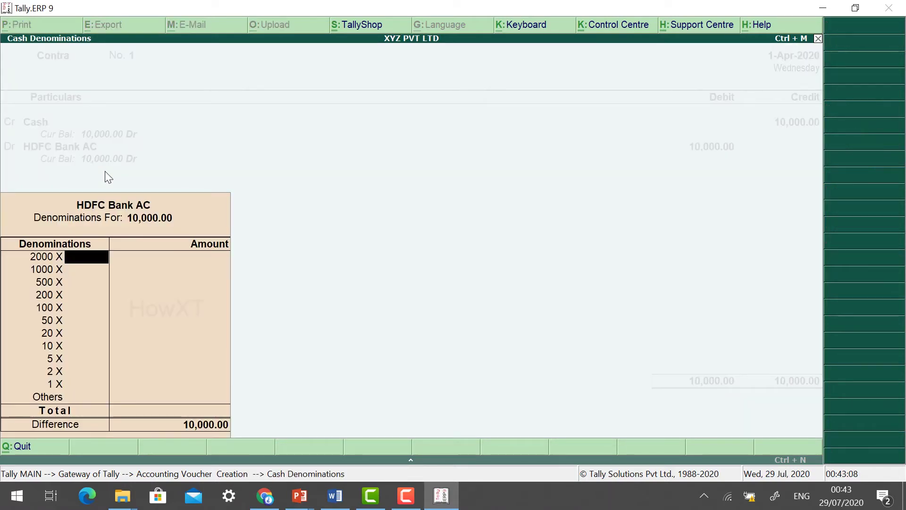
{"action": "key", "text": "Return"}
{"action": "key", "text": "Return"}
{"action": "key", "text": "Return"}
{"action": "key", "text": "Return"}
{"action": "key", "text": "Return"}
{"action": "key", "text": "Return"}
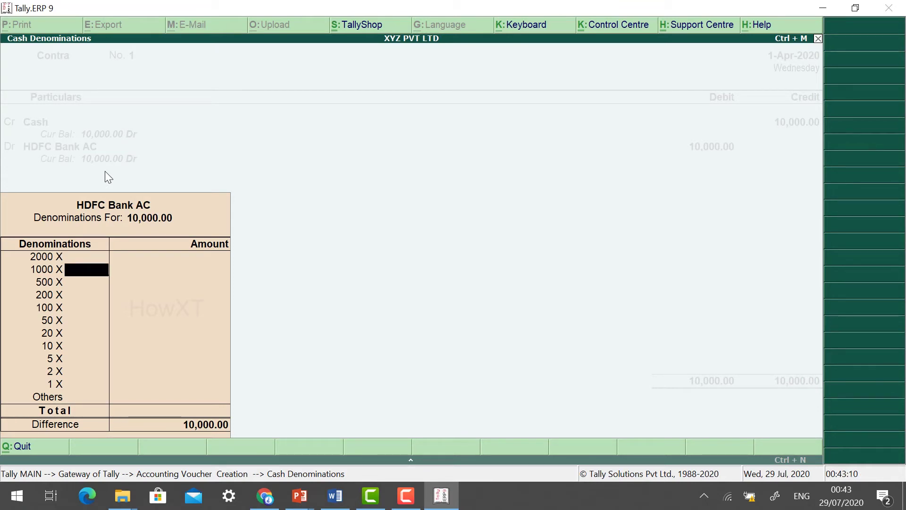
{"action": "key", "text": "Return"}
{"action": "key", "text": "Return"}
{"action": "key", "text": "Return"}
{"action": "key", "text": "Return"}
{"action": "key", "text": "Return"}
{"action": "key", "text": "Return"}
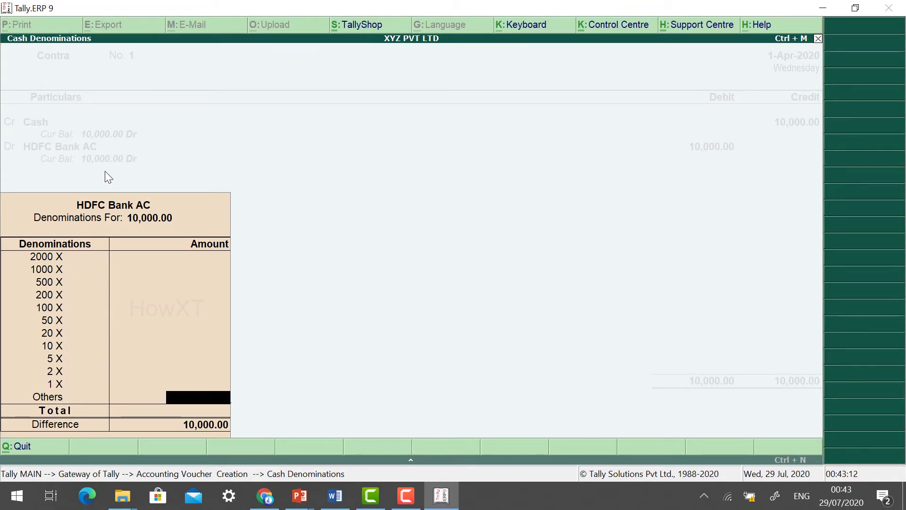
{"action": "key", "text": "Return"}
{"action": "key", "text": "Return"}
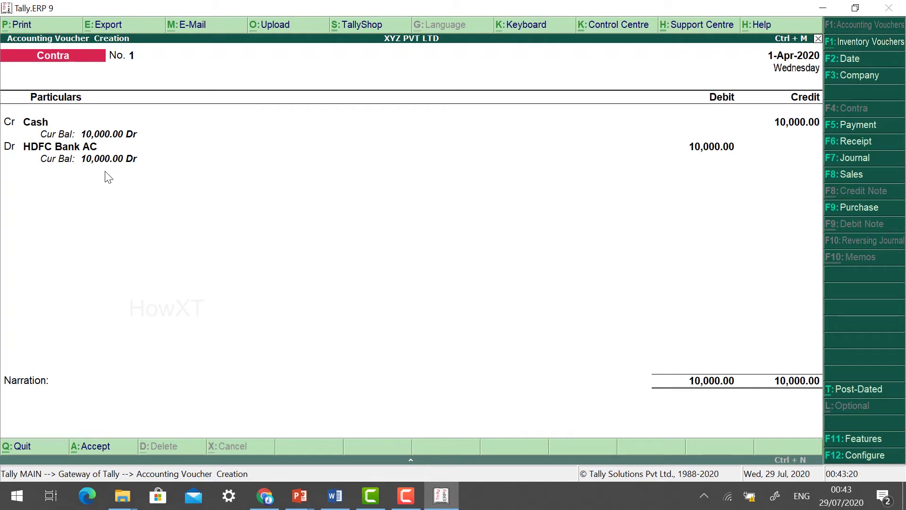
{"action": "key", "text": "Return"}
{"action": "key", "text": "y"}
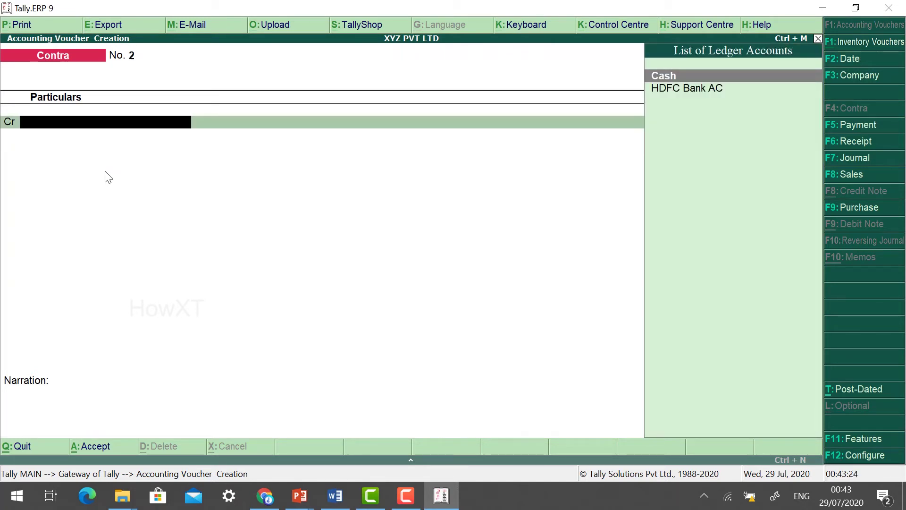
Open a Purchase voucher and switch it to the accounting-voucher layout.
{"action": "key", "text": "alt+Tab"}
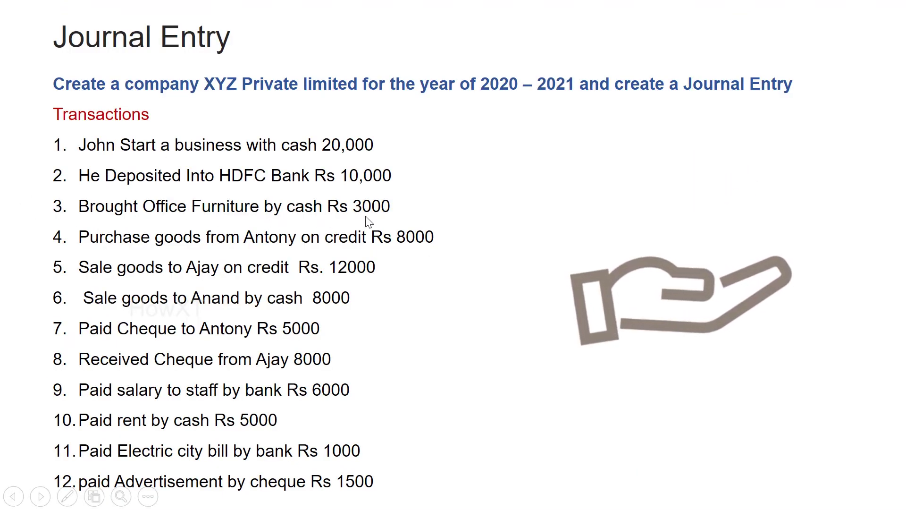
{"action": "key", "text": "alt+Tab"}
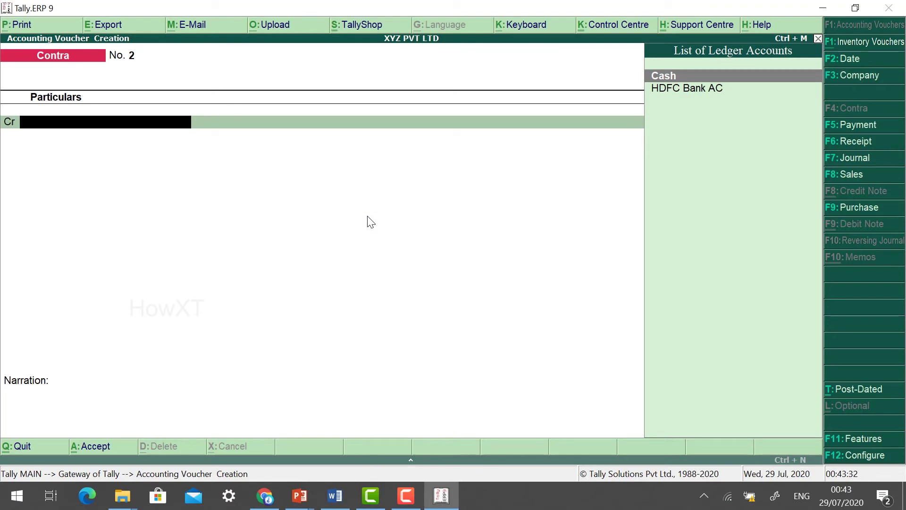
{"action": "left_click", "coordinate": [856, 208]}
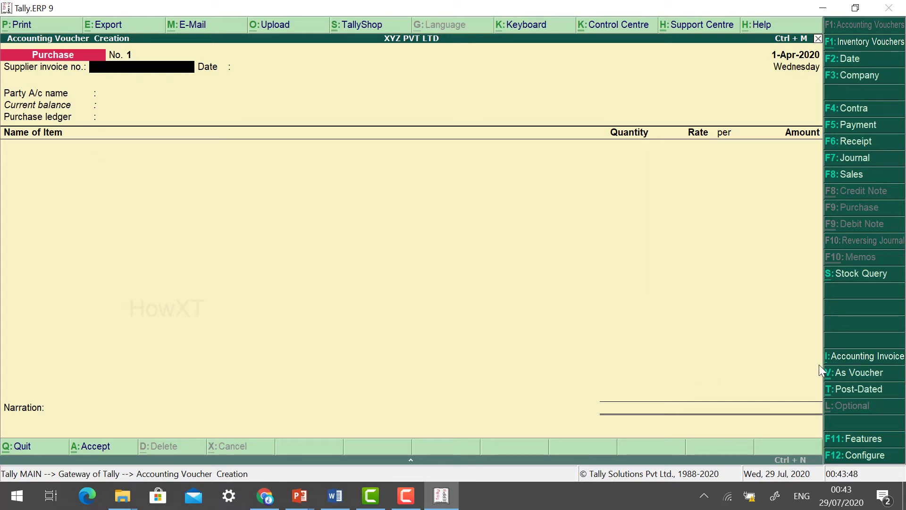
{"action": "left_click", "coordinate": [850, 375]}
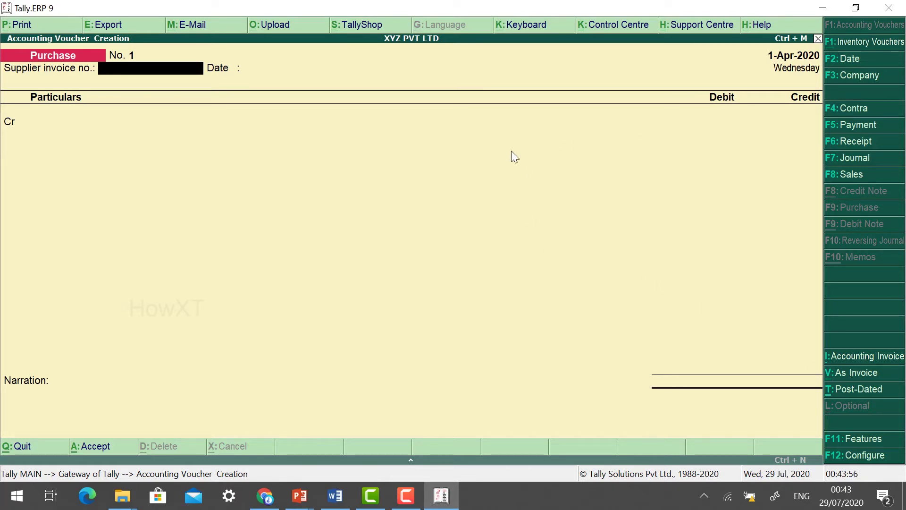
Enter supplier invoice 001 dated 1-Apr-2020 and credit Cash 3,000.
{"action": "type", "text": "001"}
{"action": "key", "text": "Return"}
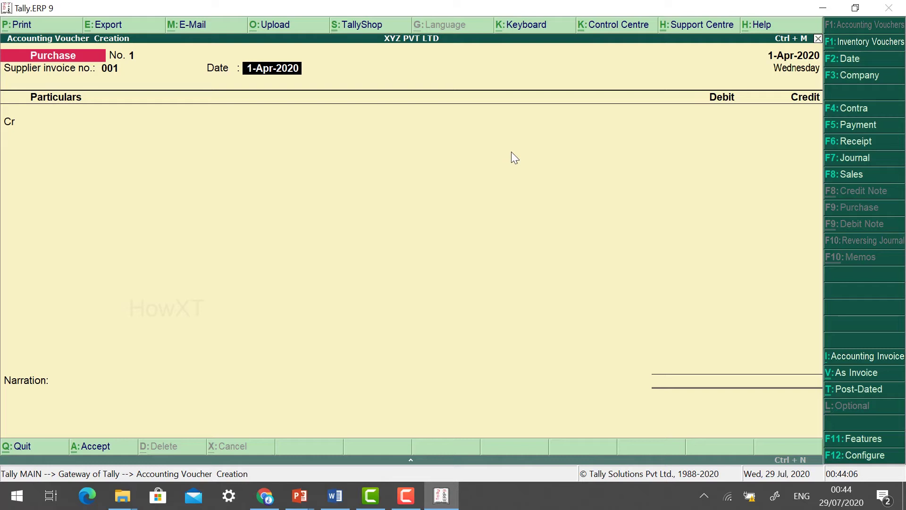
{"action": "key", "text": "Return"}
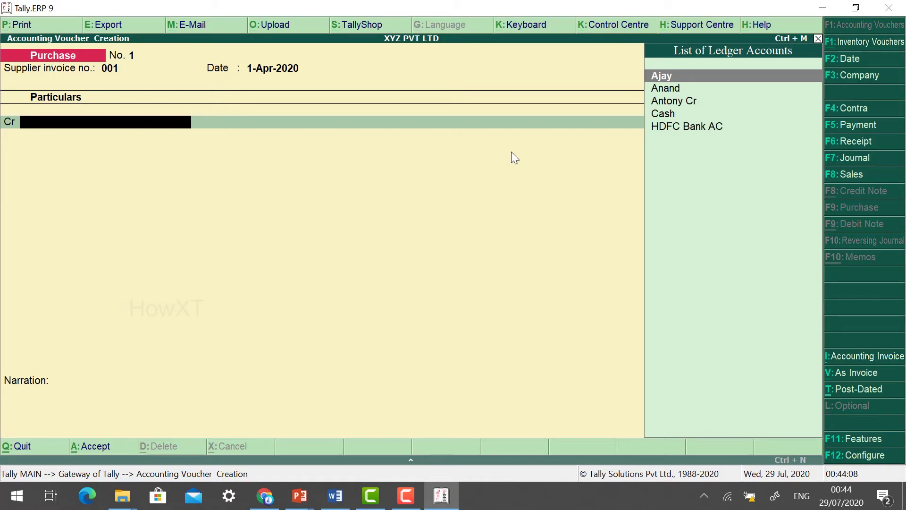
{"action": "key", "text": "alt+Tab"}
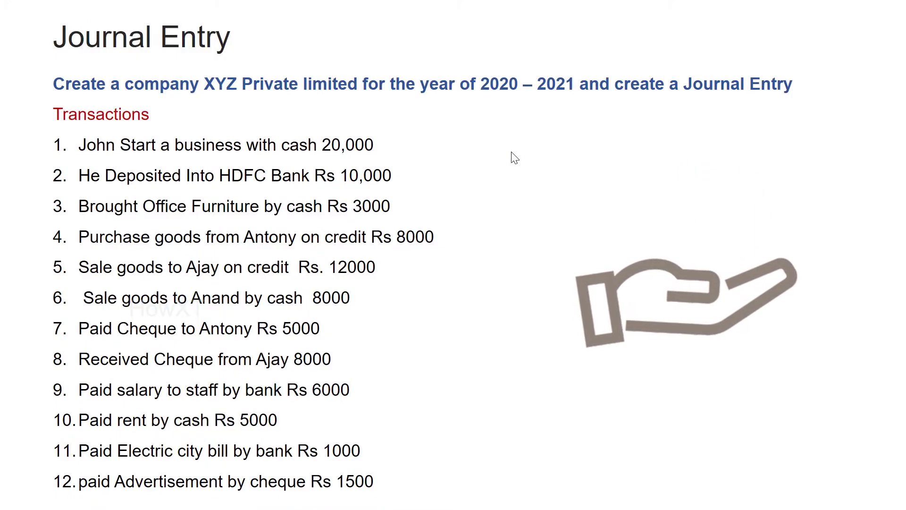
{"action": "key", "text": "alt+Tab"}
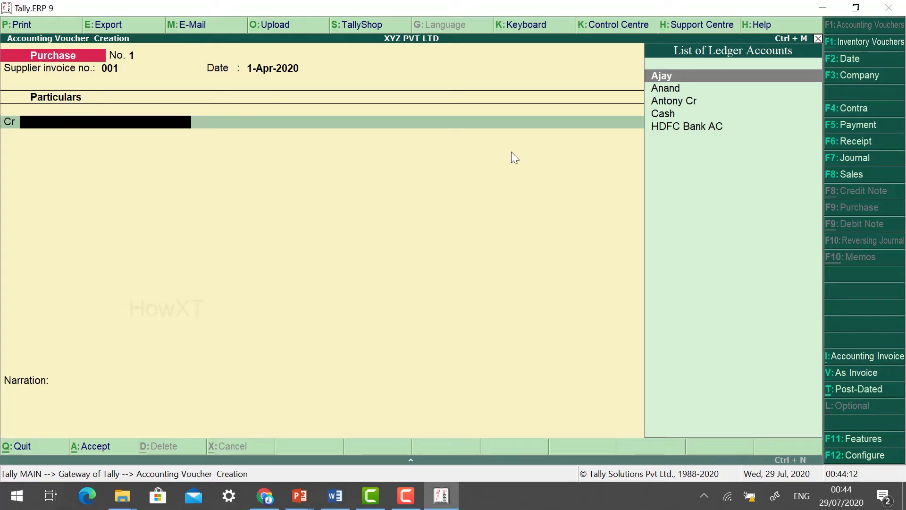
{"action": "key", "text": "Down"}
{"action": "key", "text": "Down"}
{"action": "key", "text": "Down"}
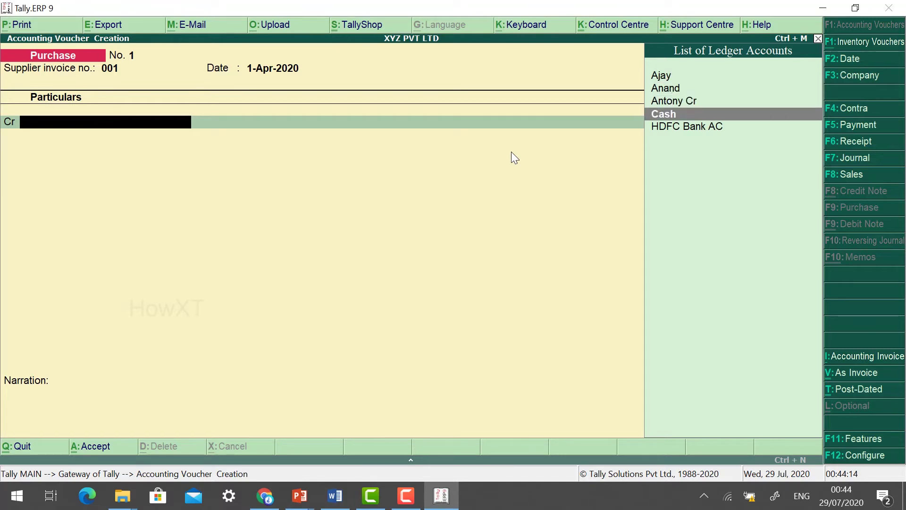
{"action": "key", "text": "Return"}
{"action": "key", "text": "Return"}
{"action": "key", "text": "Return"}
{"action": "key", "text": "Return"}
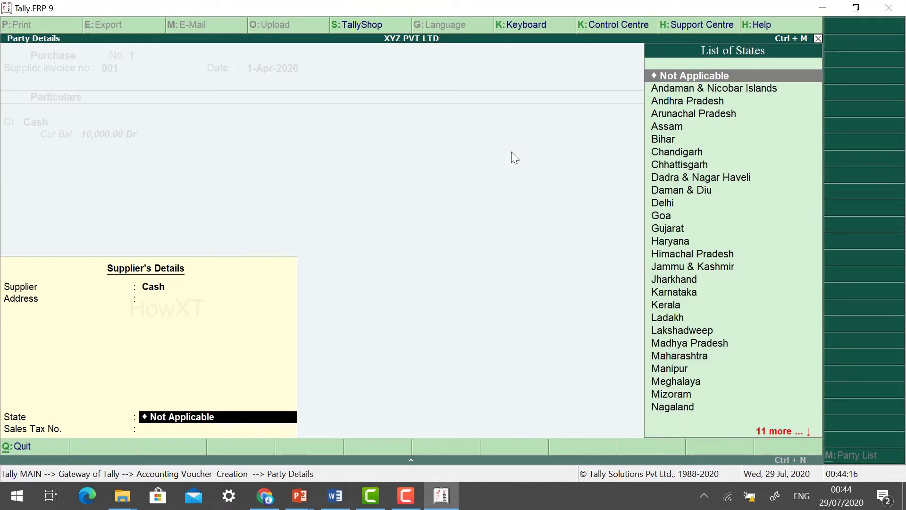
{"action": "key", "text": "Return"}
{"action": "type", "text": "3000"}
{"action": "key", "text": "Return"}
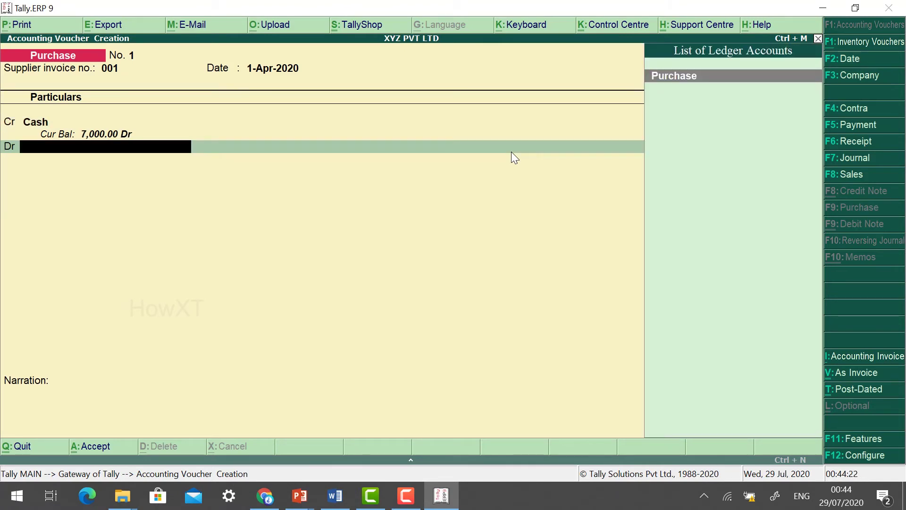
Debit Purchase 3,000, narrate 'Furniture brought', and save the voucher.
{"action": "key", "text": "Return"}
{"action": "key", "text": "Return"}
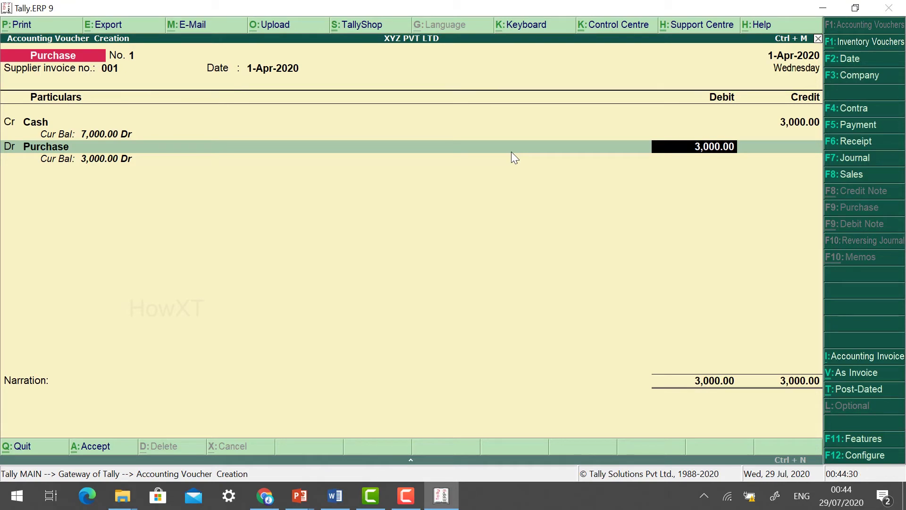
{"action": "key", "text": "Return"}
{"action": "type", "text": "Furniture brought"}
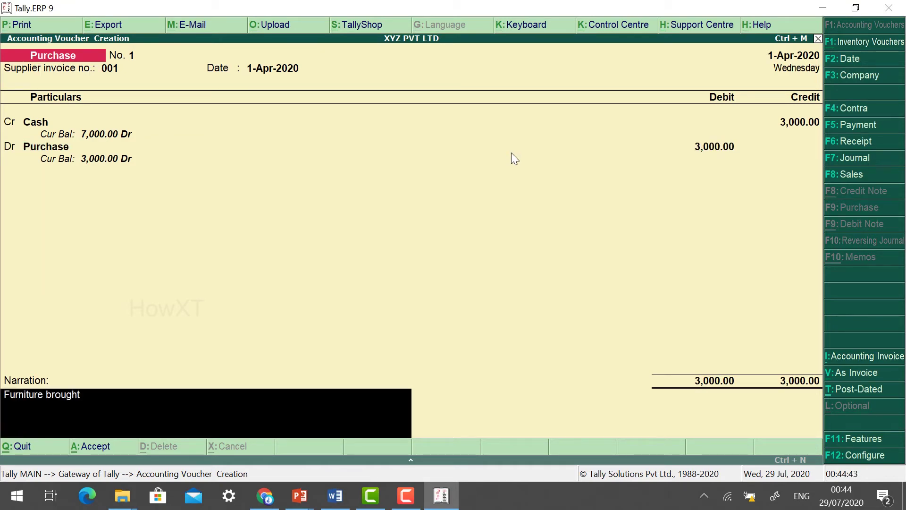
{"action": "key", "text": "Return"}
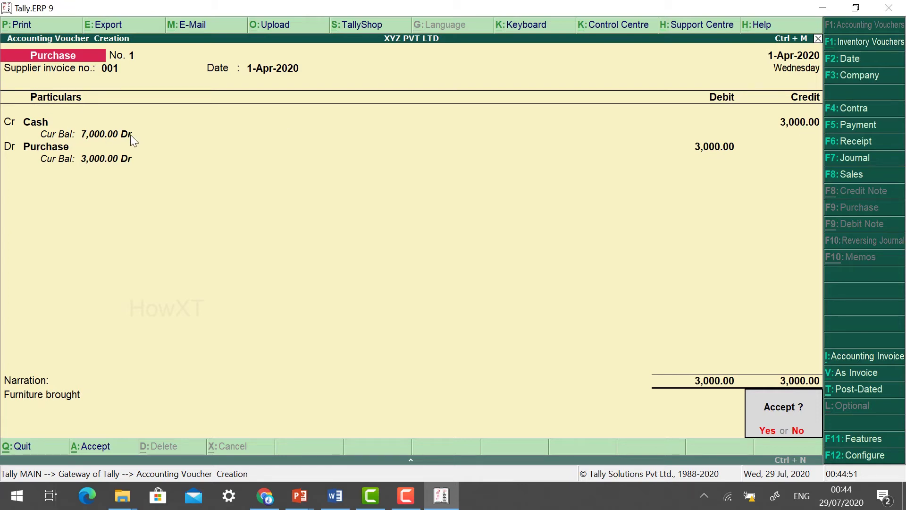
{"action": "key", "text": "Return"}
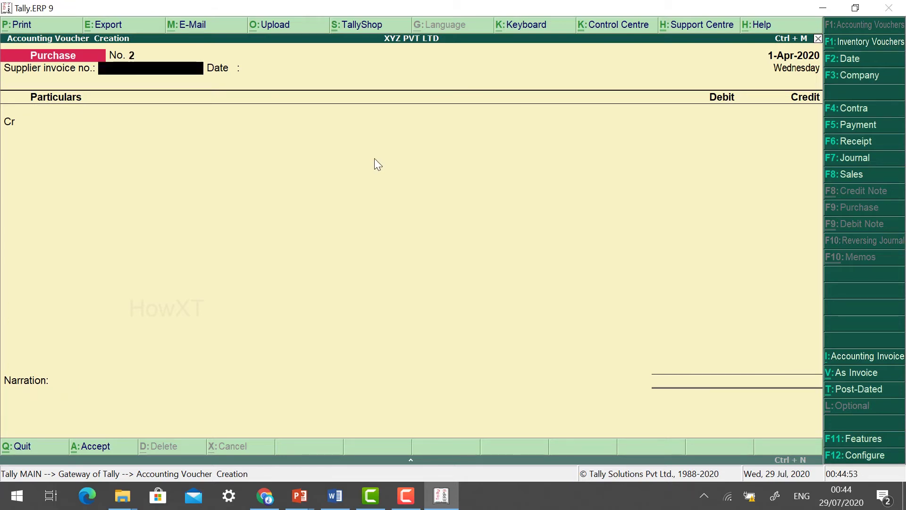
Enter supplier invoice number 002, accept the date, and select the creditor ledger.
{"action": "key", "text": "alt+Tab"}
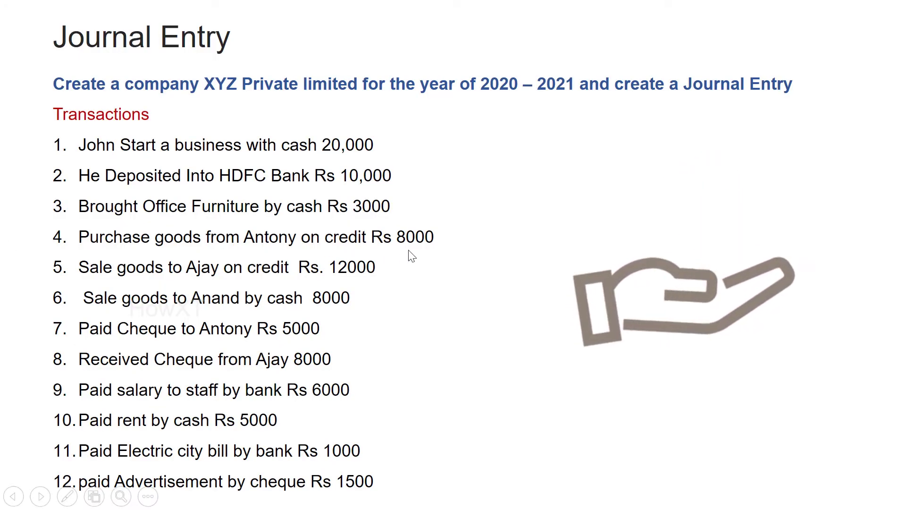
{"action": "key", "text": "alt+Tab"}
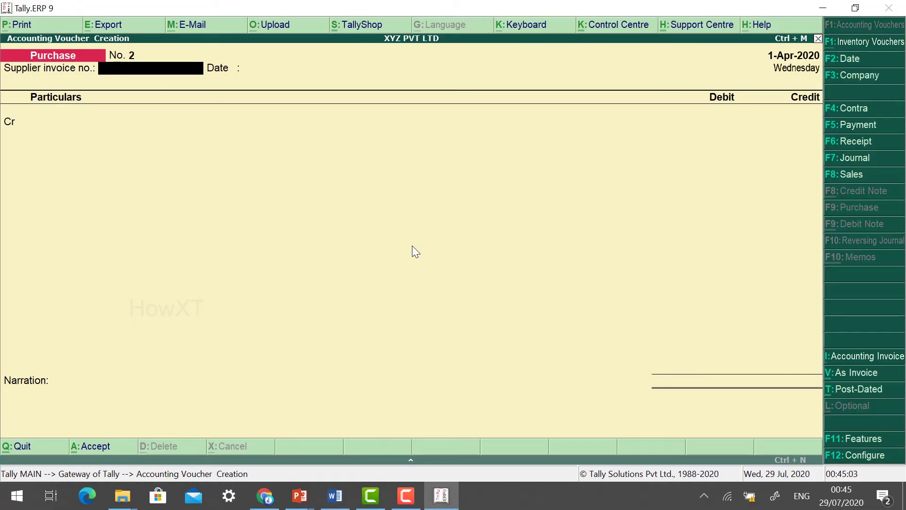
{"action": "type", "text": "002"}
{"action": "key", "text": "Return"}
{"action": "key", "text": "Return"}
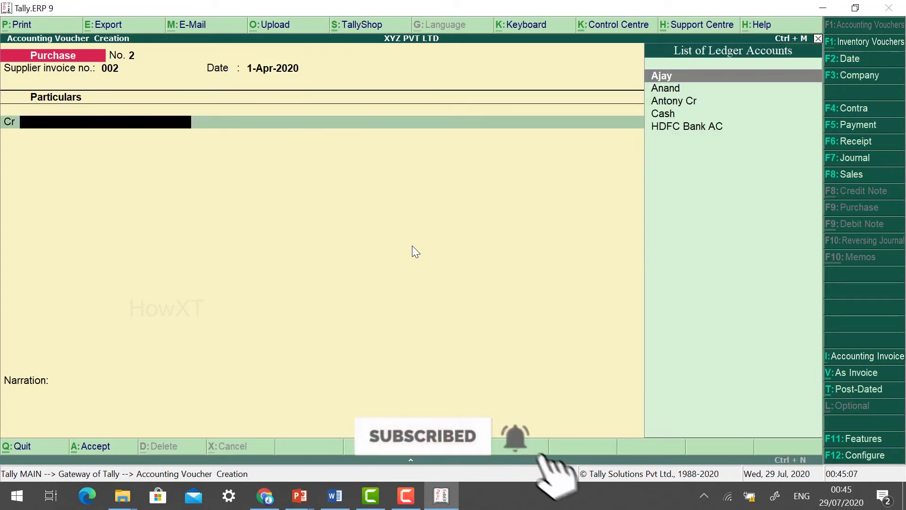
{"action": "key", "text": "Down"}
{"action": "key", "text": "Down"}
Credit the creditor 8,000 under new bill reference 002 and debit Purchase 8,000.
{"action": "key", "text": "Return"}
{"action": "type", "text": "8,000"}
{"action": "key", "text": "Return"}
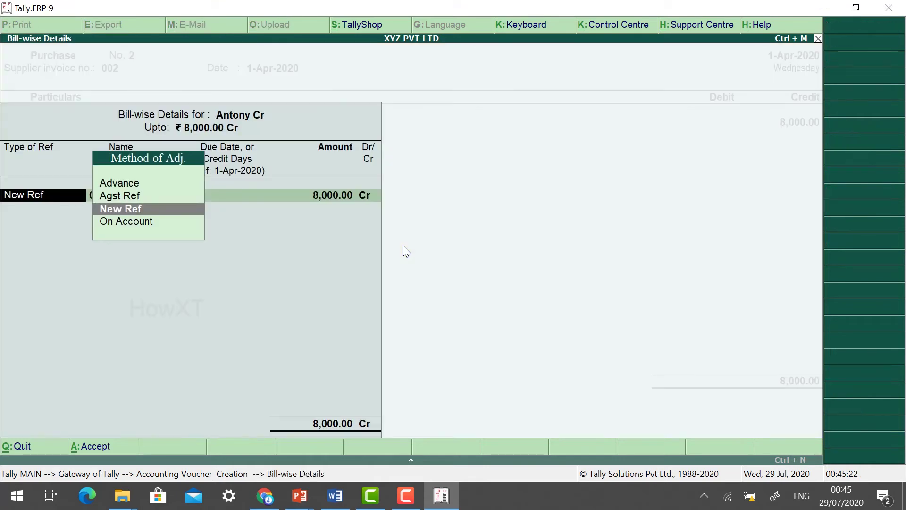
{"action": "key", "text": "Return"}
{"action": "key", "text": "Return"}
{"action": "key", "text": "Return"}
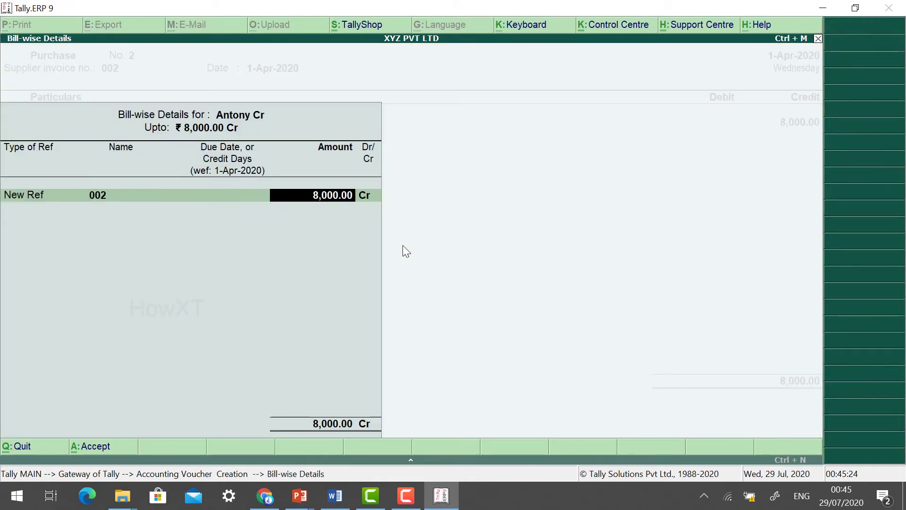
{"action": "key", "text": "BackSpace"}
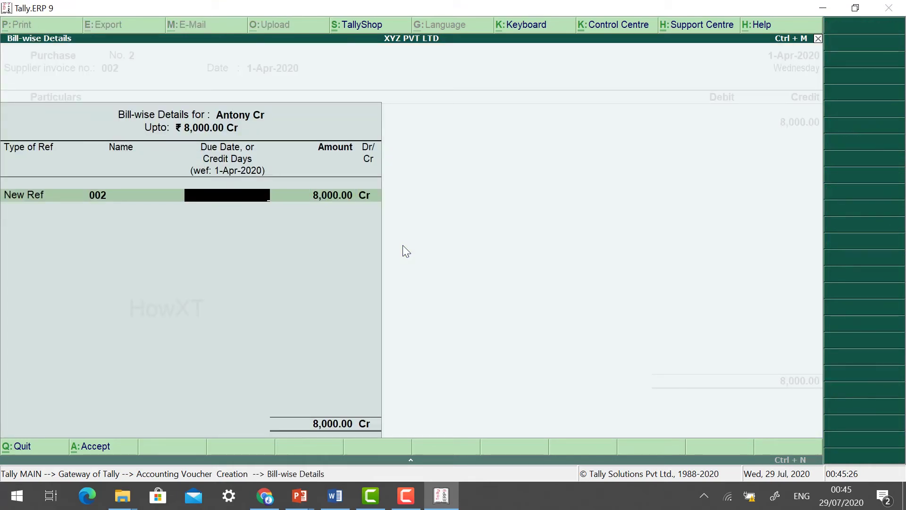
{"action": "key", "text": "Return"}
{"action": "key", "text": "Return"}
{"action": "key", "text": "Return"}
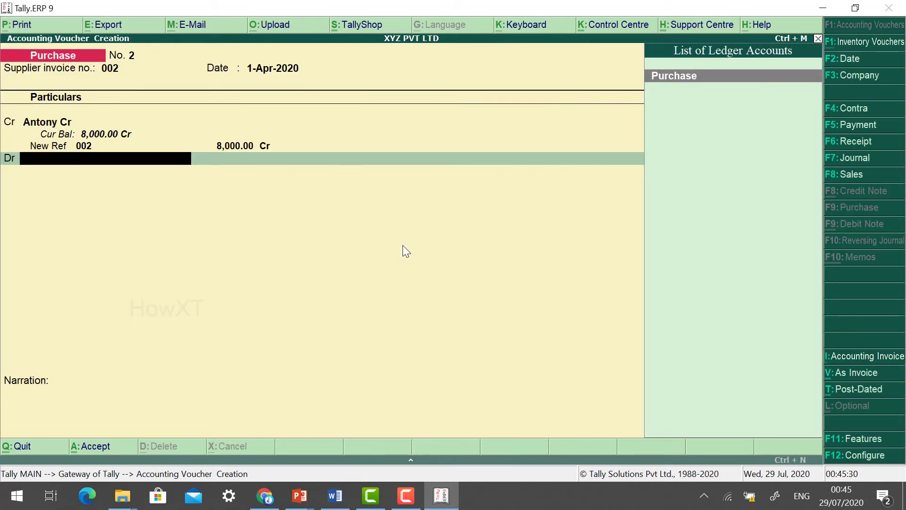
{"action": "key", "text": "Return"}
{"action": "key", "text": "Return"}
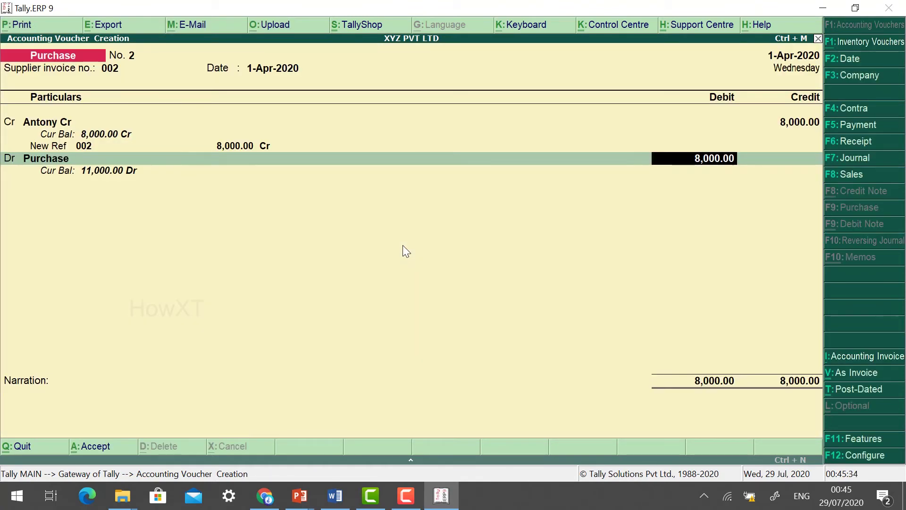
{"action": "key", "text": "Return"}
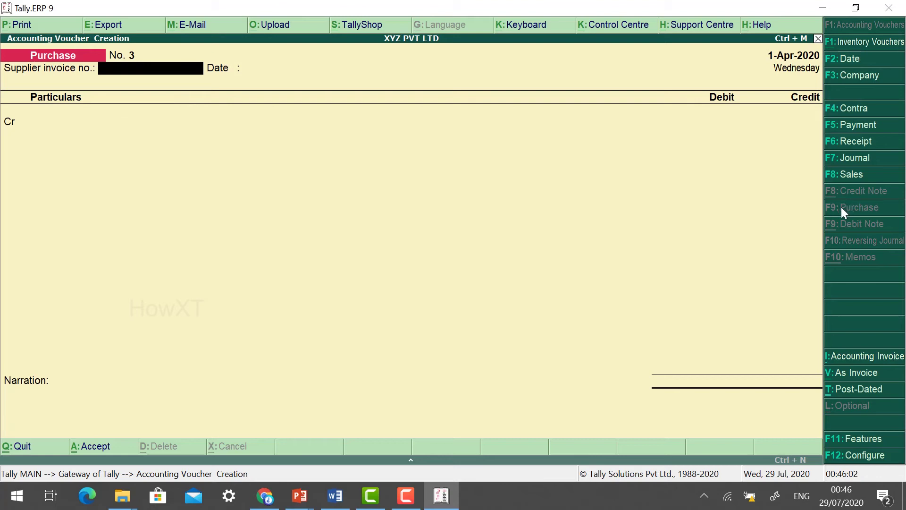
Save Sales No. 1 (ref 001): debit the customer 12,000 with a new bill reference, credit Sales.
{"action": "left_click", "coordinate": [843, 175]}
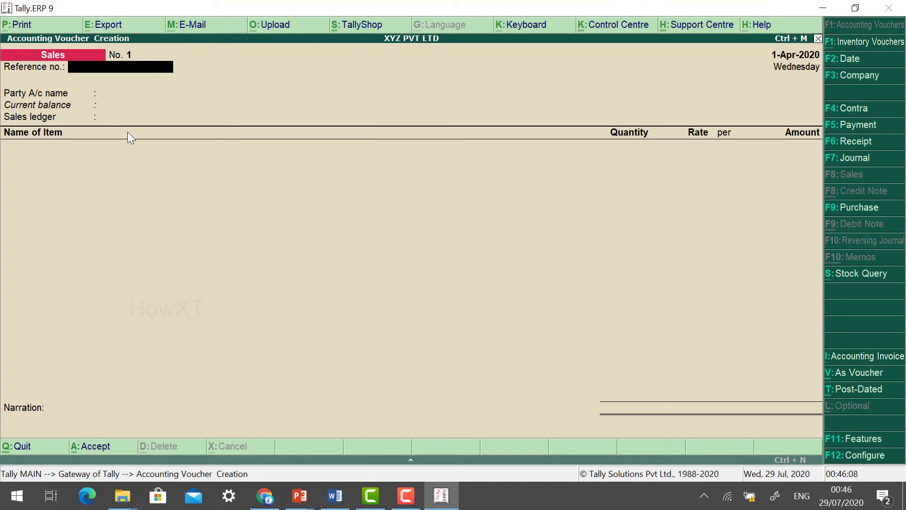
{"action": "left_click", "coordinate": [861, 375]}
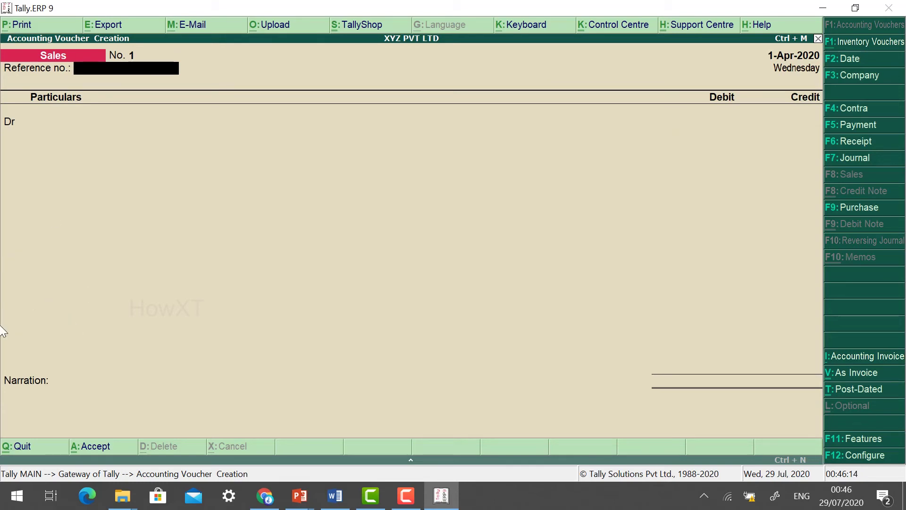
{"action": "type", "text": "001"}
{"action": "key", "text": "Return"}
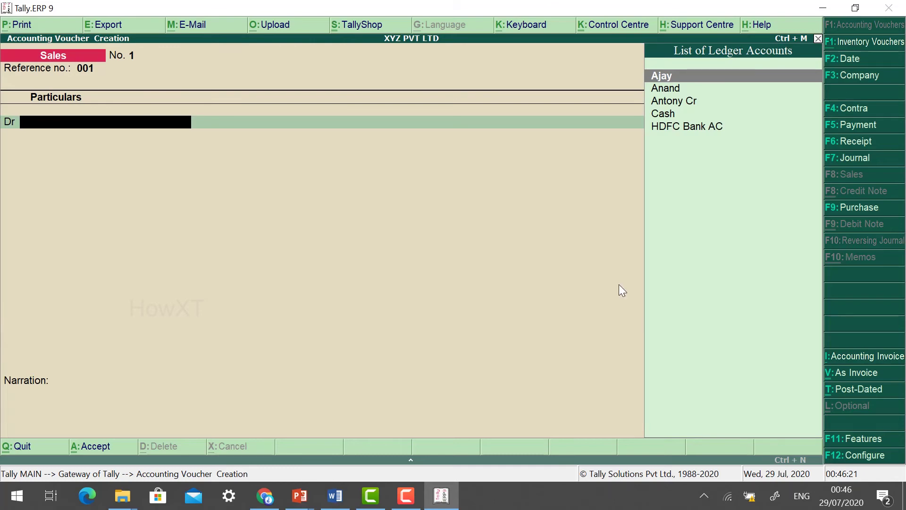
{"action": "key", "text": "Return"}
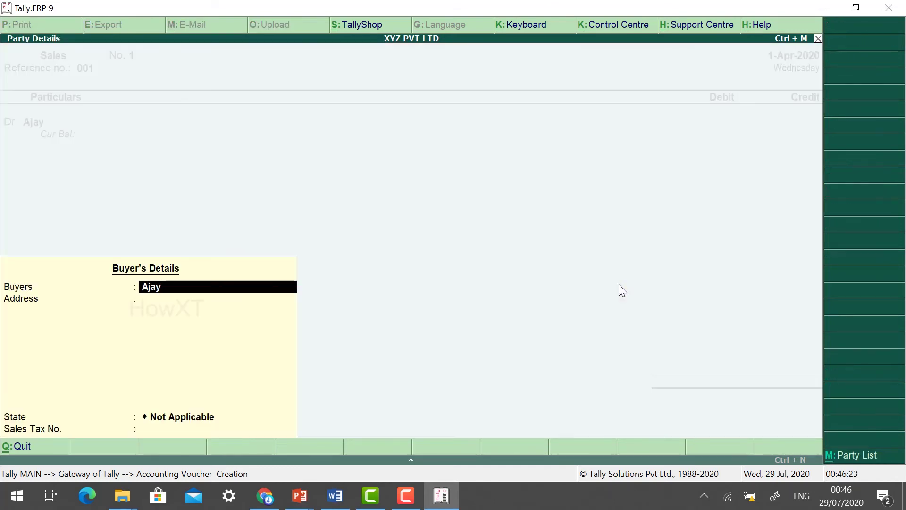
{"action": "key", "text": "Return"}
{"action": "key", "text": "Return"}
{"action": "key", "text": "Return"}
{"action": "key", "text": "Return"}
{"action": "type", "text": "12000"}
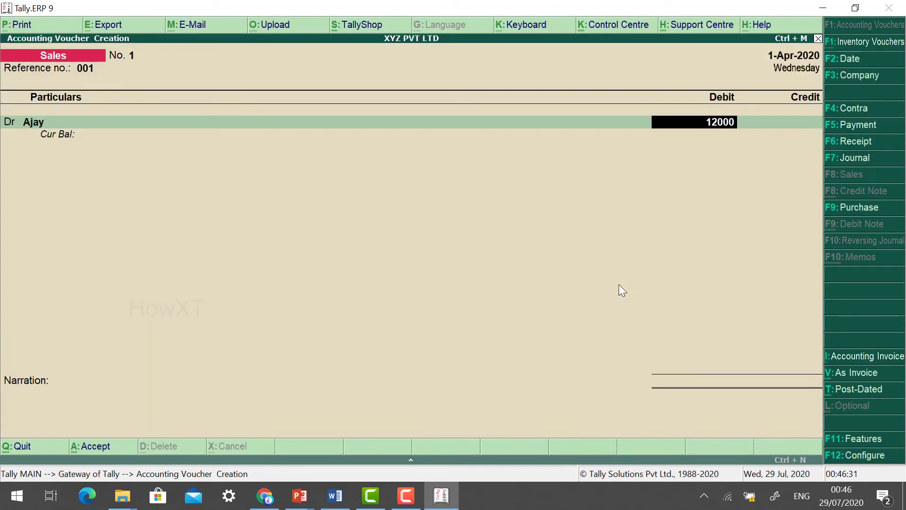
{"action": "key", "text": "Return"}
{"action": "key", "text": "Return"}
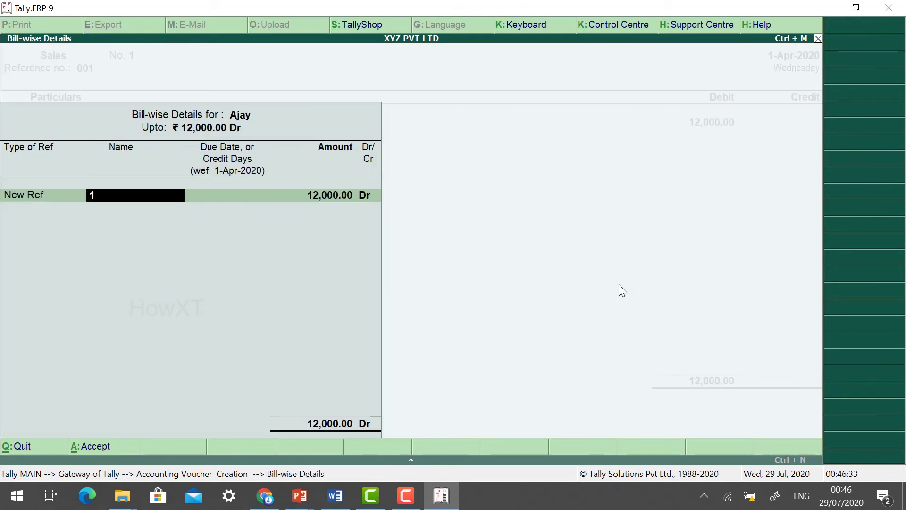
{"action": "key", "text": "Return"}
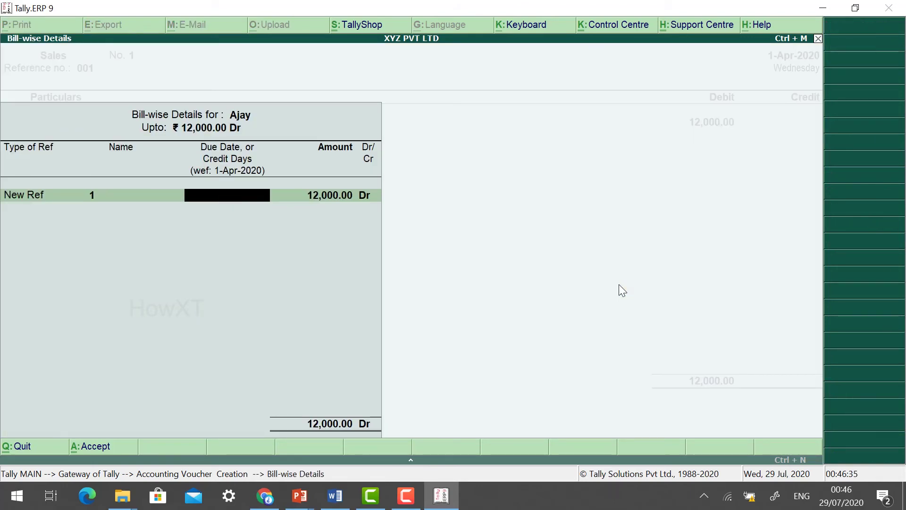
{"action": "key", "text": "Return"}
{"action": "key", "text": "Return"}
{"action": "key", "text": "Return"}
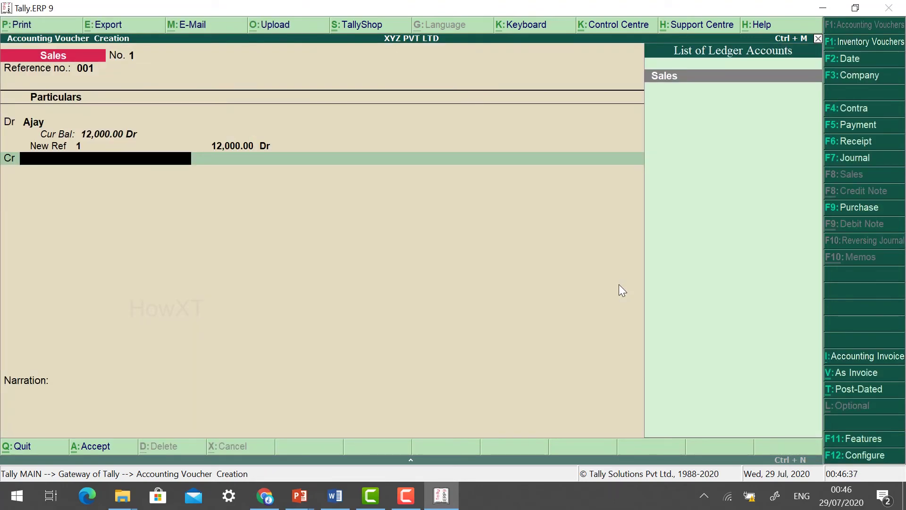
{"action": "key", "text": "Return"}
{"action": "key", "text": "Return"}
{"action": "key", "text": "Return"}
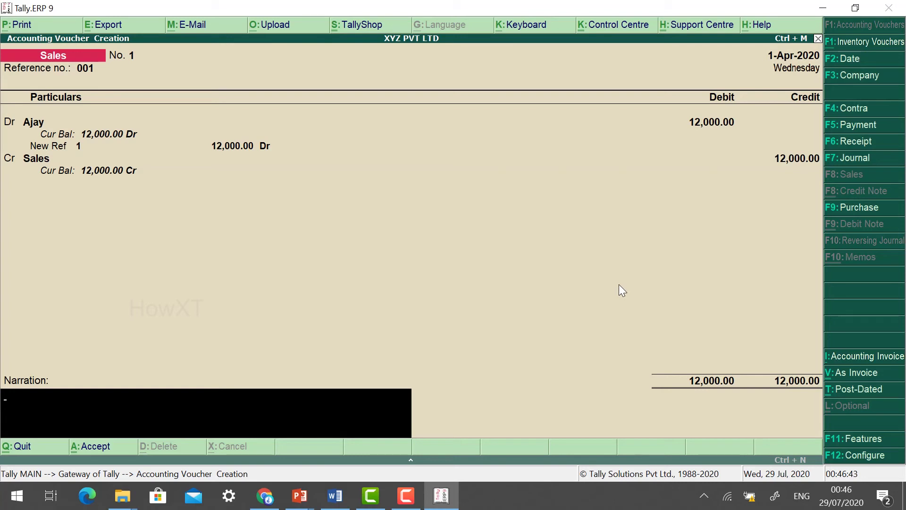
{"action": "key", "text": "Return"}
{"action": "key", "text": "Return"}
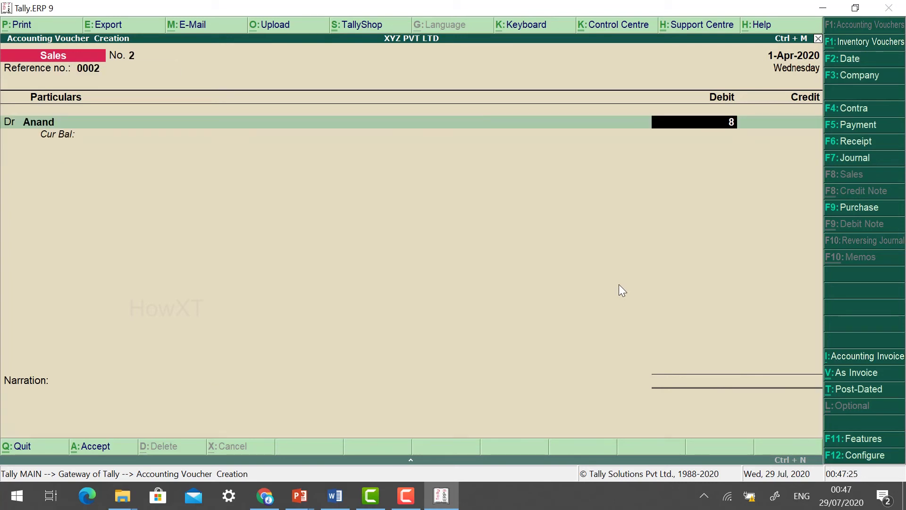
In Sales No. 2, debit the second customer 8,000 with a new bill reference.
{"action": "type", "text": "000"}
{"action": "key", "text": "Return"}
{"action": "key", "text": "Return"}
{"action": "key", "text": "Return"}
{"action": "key", "text": "Return"}
{"action": "key", "text": "Return"}
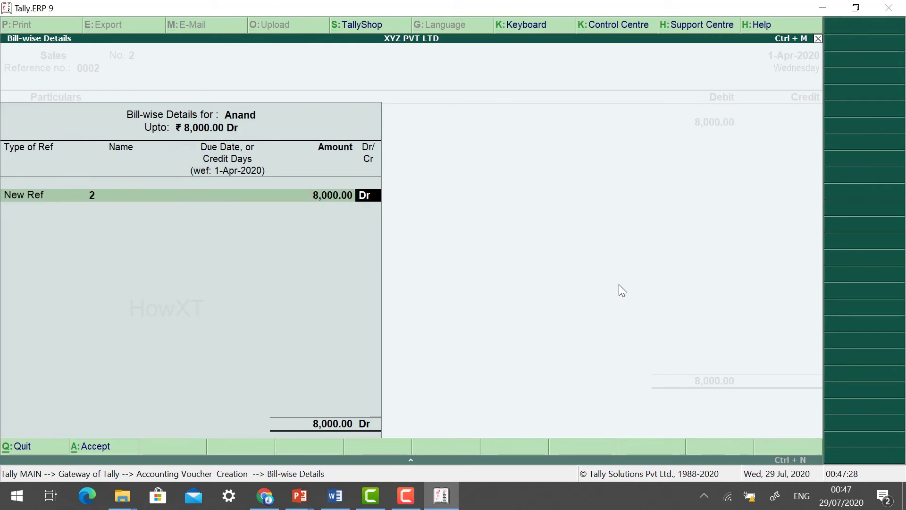
{"action": "key", "text": "Return"}
{"action": "key", "text": "Return"}
{"action": "key", "text": "Return"}
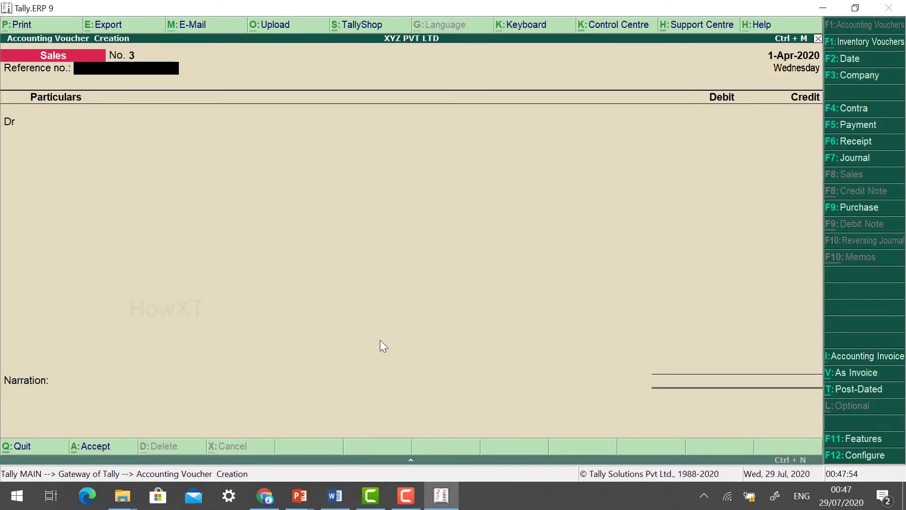
In a Payment voucher, debit the creditor 5,000 against pending bill 002.
{"action": "left_click", "coordinate": [855, 125]}
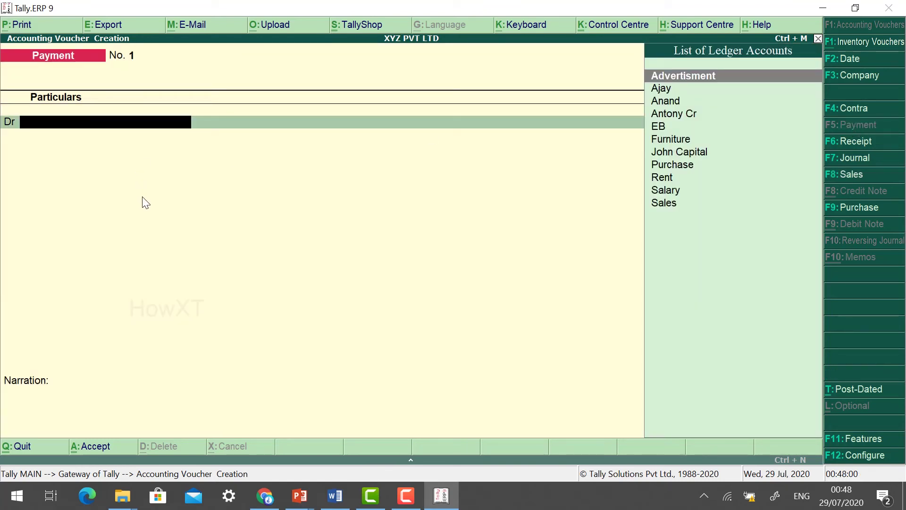
{"action": "key", "text": "Down"}
{"action": "key", "text": "Down"}
{"action": "key", "text": "Down"}
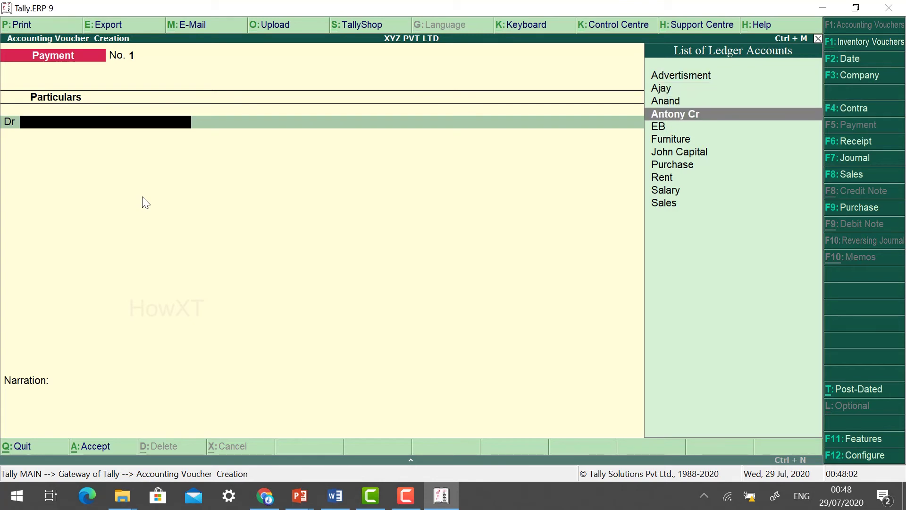
{"action": "key", "text": "Return"}
{"action": "key", "text": "Return"}
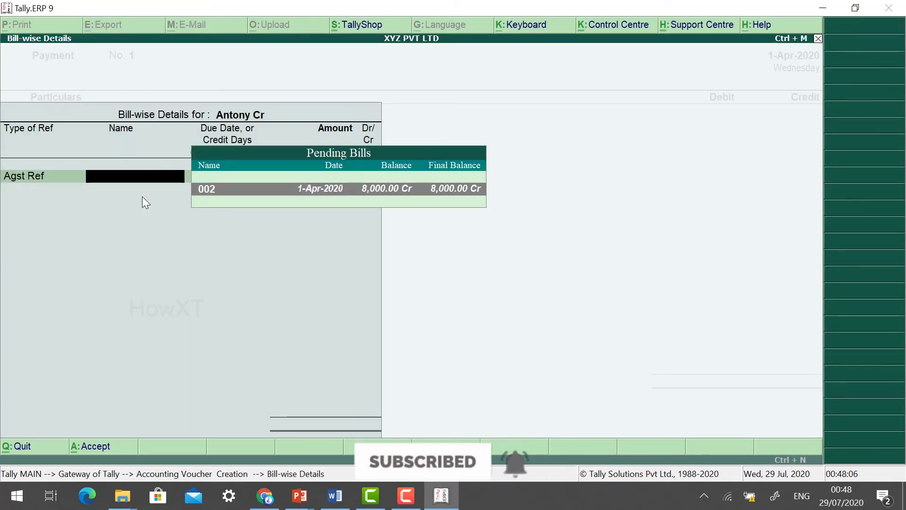
{"action": "key", "text": "Return"}
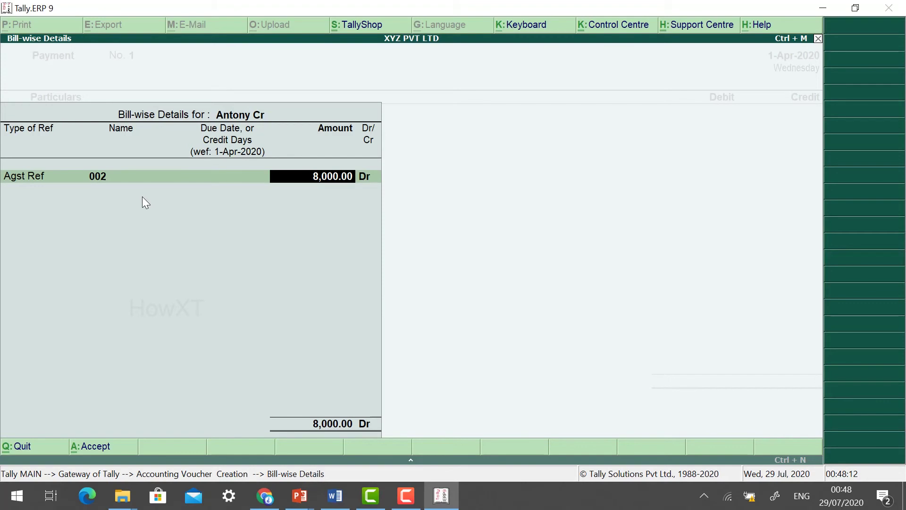
{"action": "type", "text": "5000"}
{"action": "key", "text": "Return"}
{"action": "key", "text": "Return"}
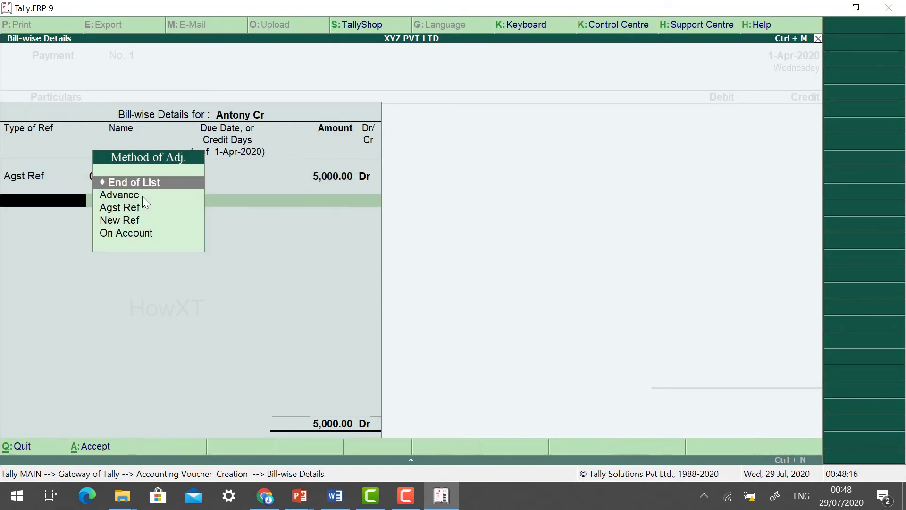
{"action": "key", "text": "Return"}
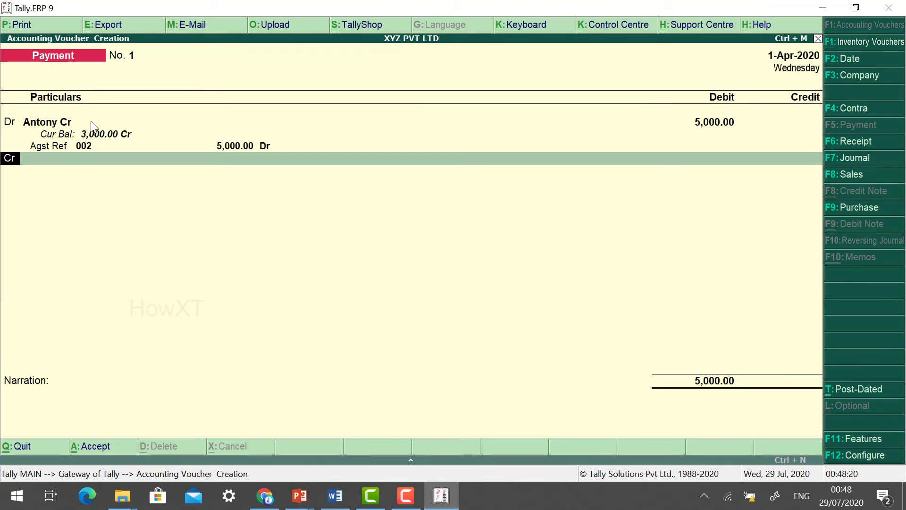
Credit HDFC Bank AC 5,000, save the payment, and begin a Receipt crediting a debtor.
{"action": "key", "text": "Return"}
{"action": "key", "text": "Down"}
{"action": "key", "text": "Down"}
{"action": "key", "text": "Down"}
{"action": "key", "text": "Down"}
{"action": "key", "text": "Down"}
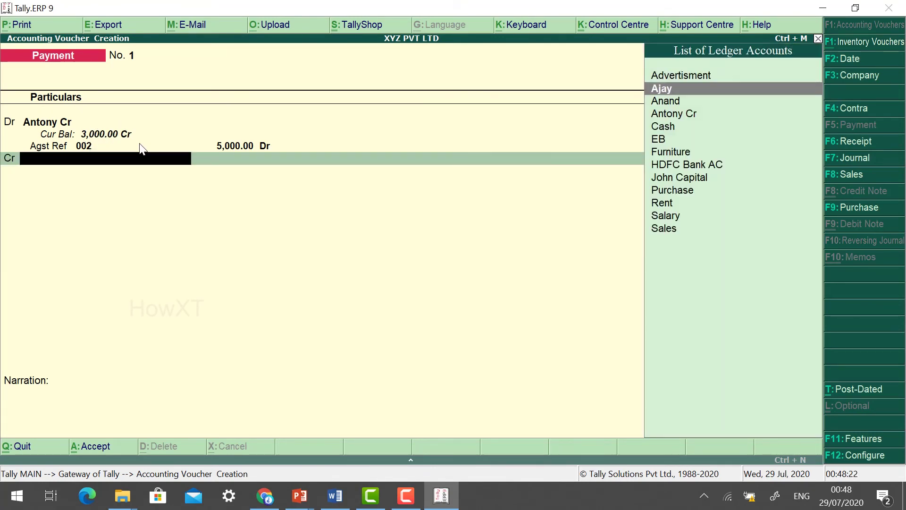
{"action": "key", "text": "Down"}
{"action": "key", "text": "Down"}
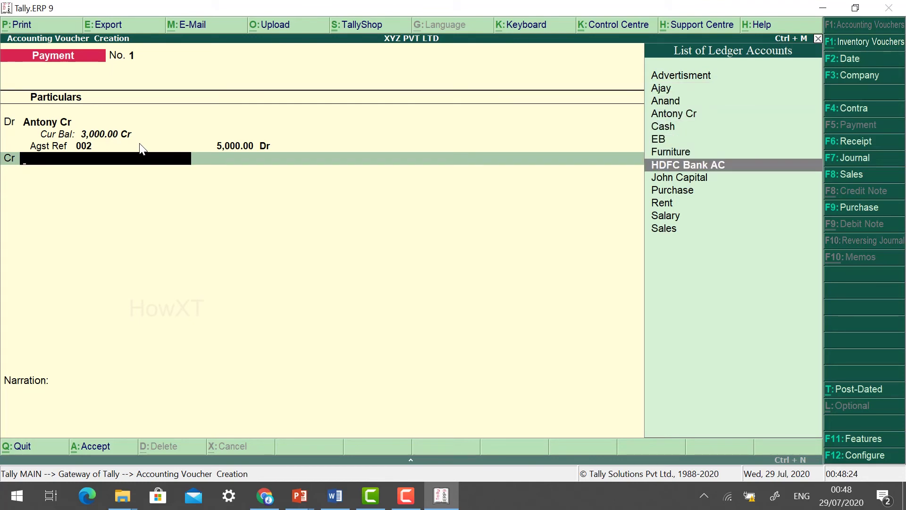
{"action": "key", "text": "Return"}
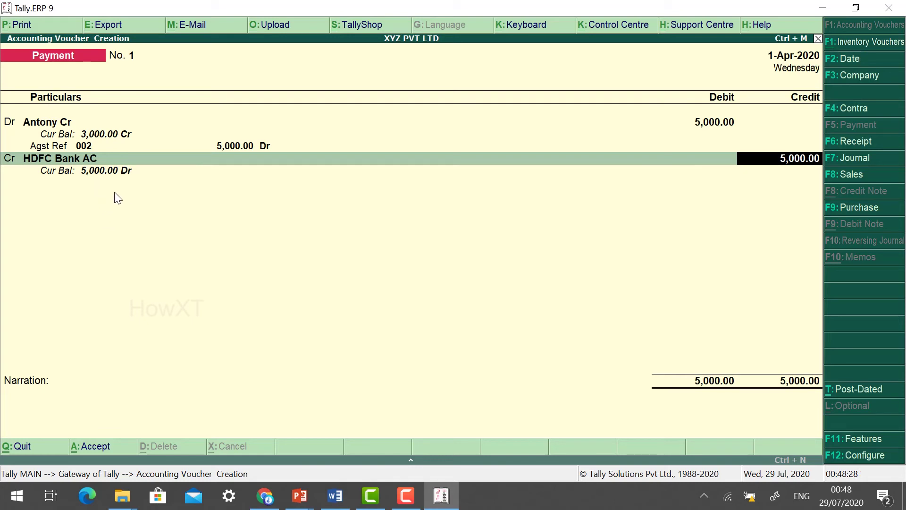
{"action": "key", "text": "Return"}
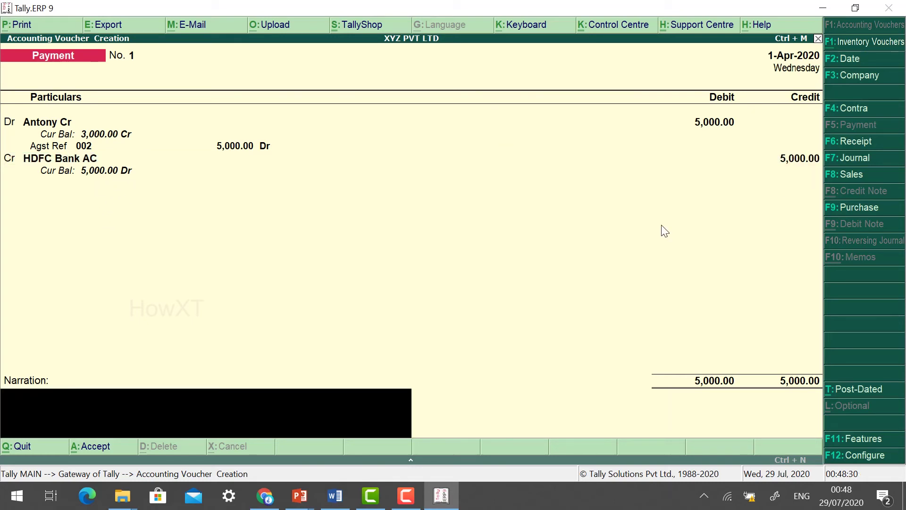
{"action": "key", "text": "Return"}
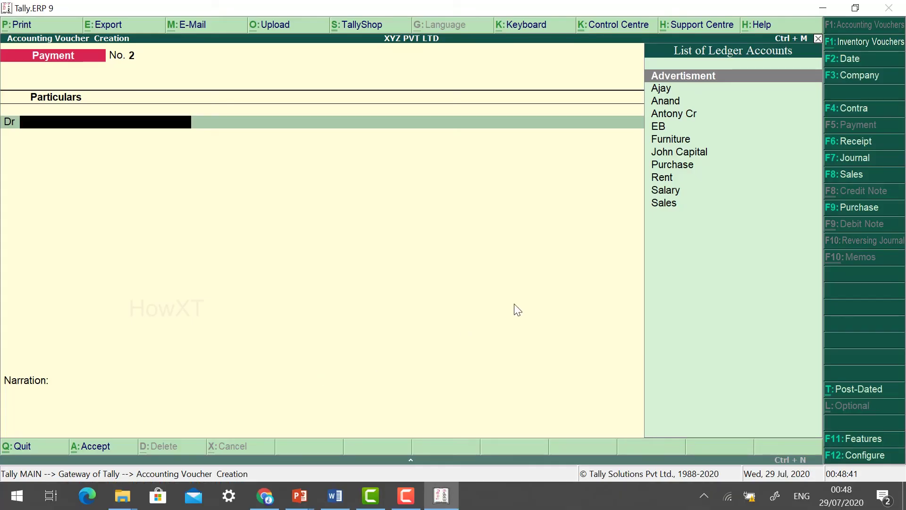
{"action": "left_click", "coordinate": [847, 141]}
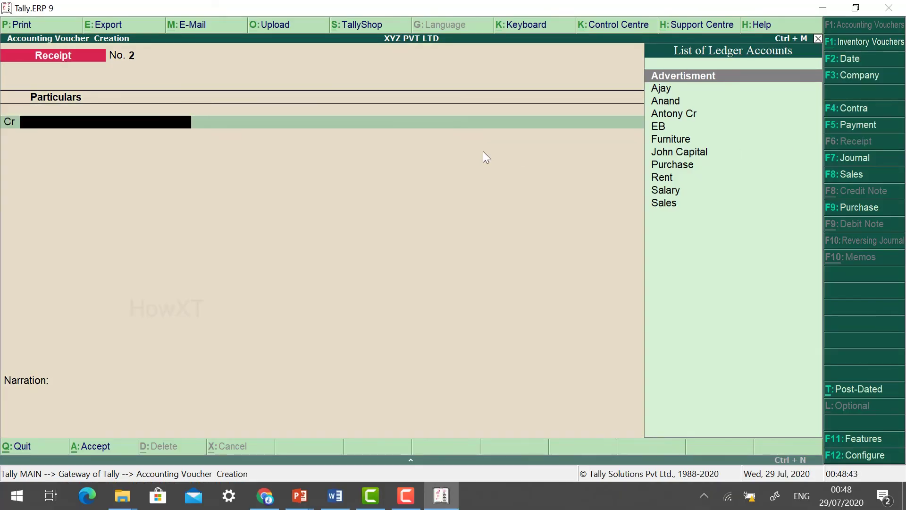
{"action": "left_click", "coordinate": [662, 90]}
Credit Ajay 8,000 against his pending bill 1 in the receipt voucher.
{"action": "key", "text": "Return"}
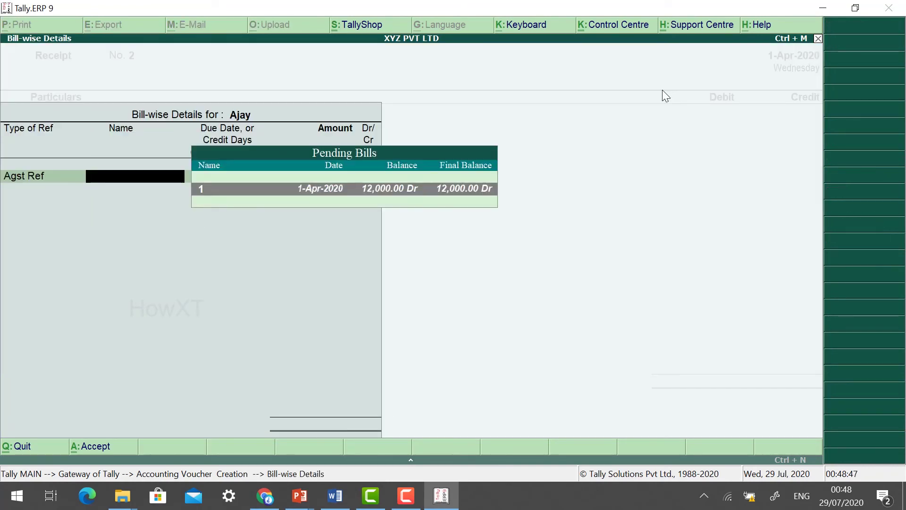
{"action": "key", "text": "Return"}
{"action": "key", "text": "alt+Tab"}
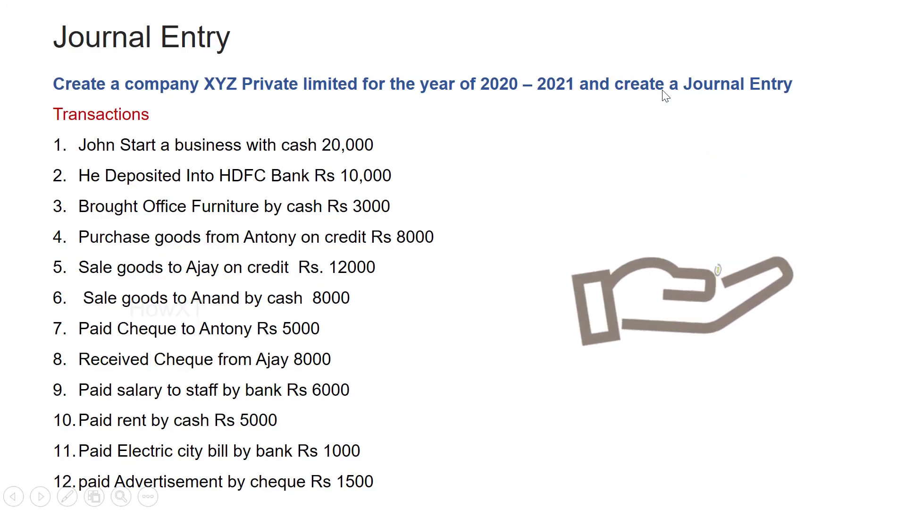
{"action": "key", "text": "alt+Tab"}
{"action": "type", "text": "8000"}
{"action": "key", "text": "Return"}
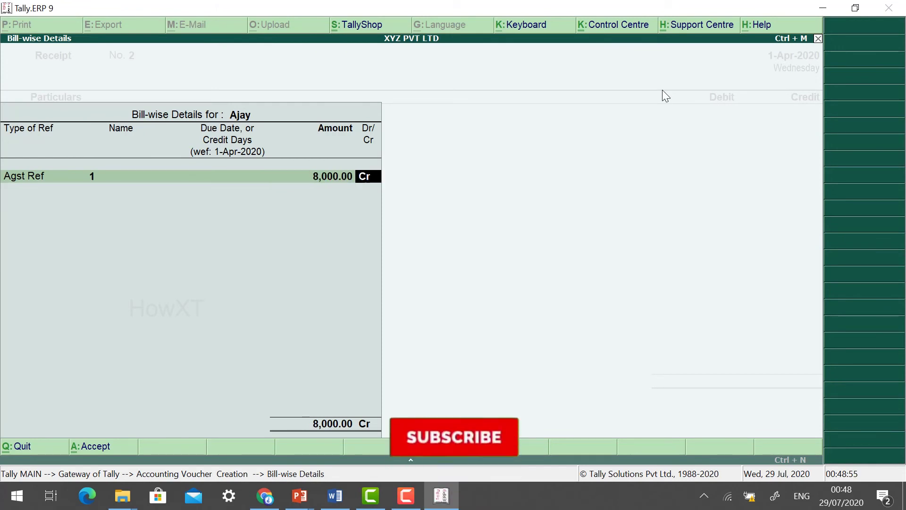
{"action": "key", "text": "Return"}
{"action": "key", "text": "Return"}
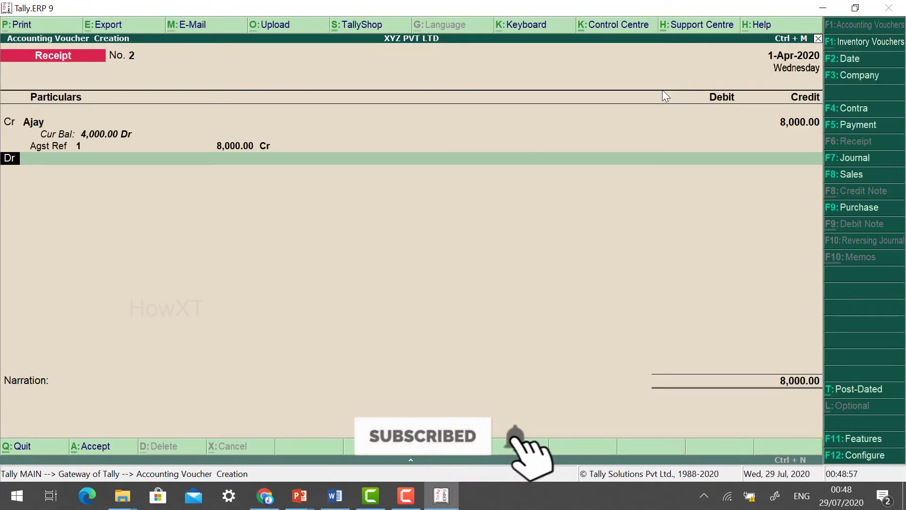
Debit HDFC Bank AC for the 8,000 receipt and save the voucher.
{"action": "type", "text": "H"}
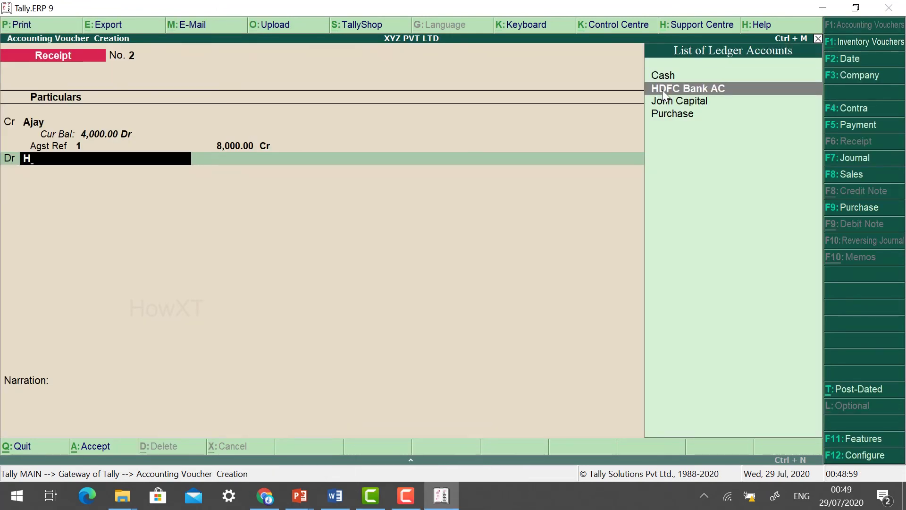
{"action": "key", "text": "Return"}
{"action": "key", "text": "Return"}
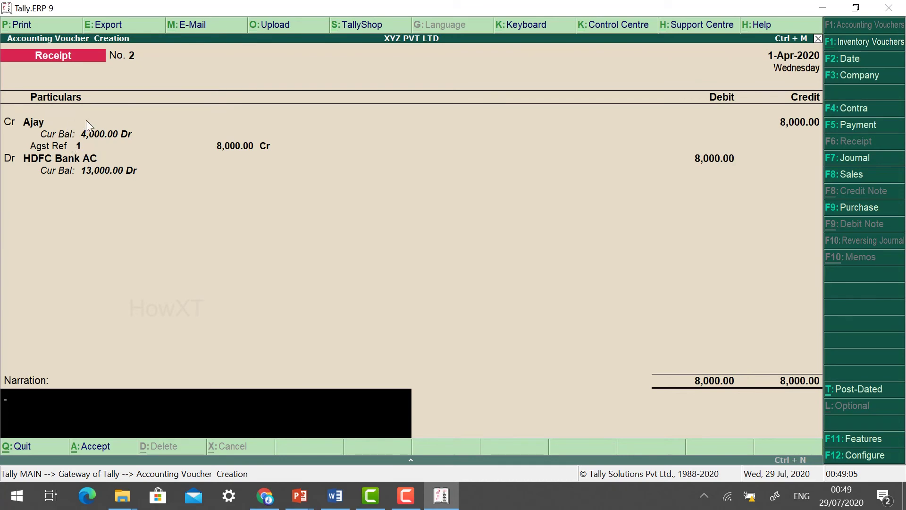
{"action": "key", "text": "Return"}
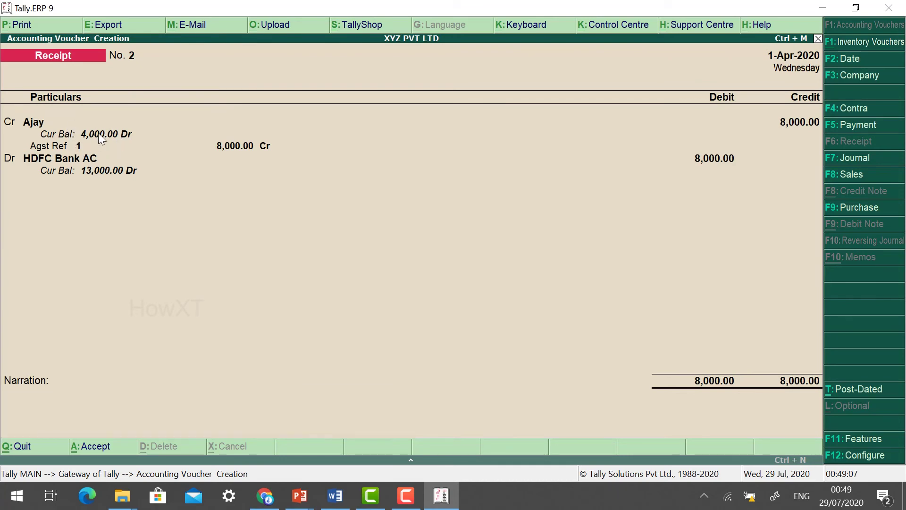
{"action": "key", "text": "Return"}
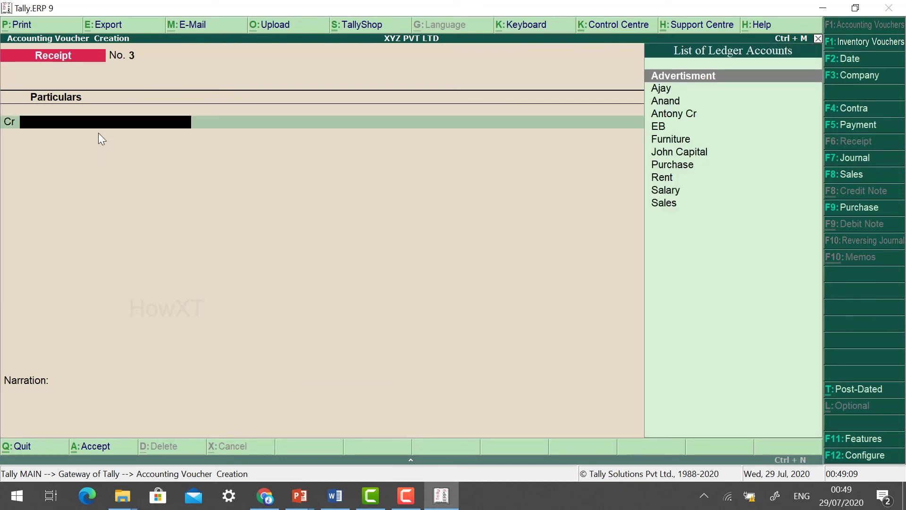
Save a payment voucher debiting Salary 6,000, crediting HDFC Bank AC, narrated 'staff salary'.
{"action": "left_click", "coordinate": [848, 124]}
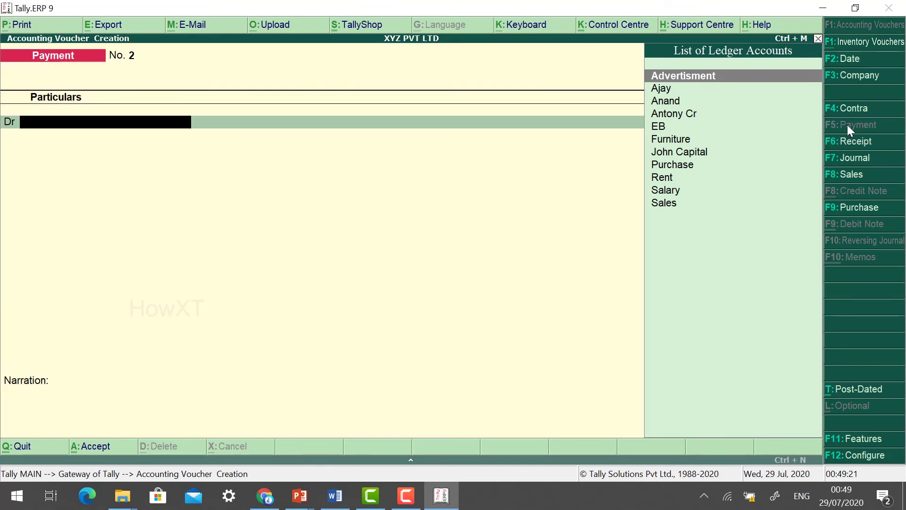
{"action": "key", "text": "Down"}
{"action": "key", "text": "Down"}
{"action": "key", "text": "Down"}
{"action": "key", "text": "Down"}
{"action": "key", "text": "Down"}
{"action": "key", "text": "Down"}
{"action": "key", "text": "Down"}
{"action": "key", "text": "Down"}
{"action": "key", "text": "Down"}
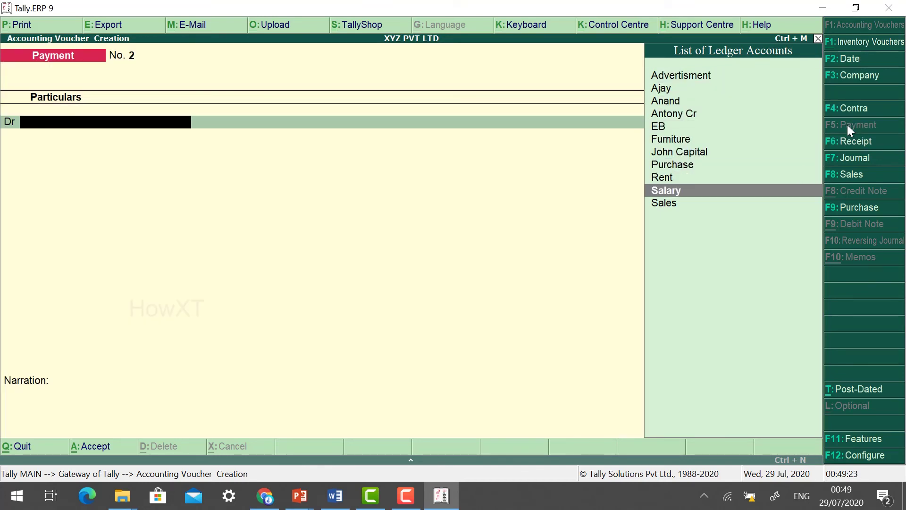
{"action": "key", "text": "Return"}
{"action": "type", "text": "6000"}
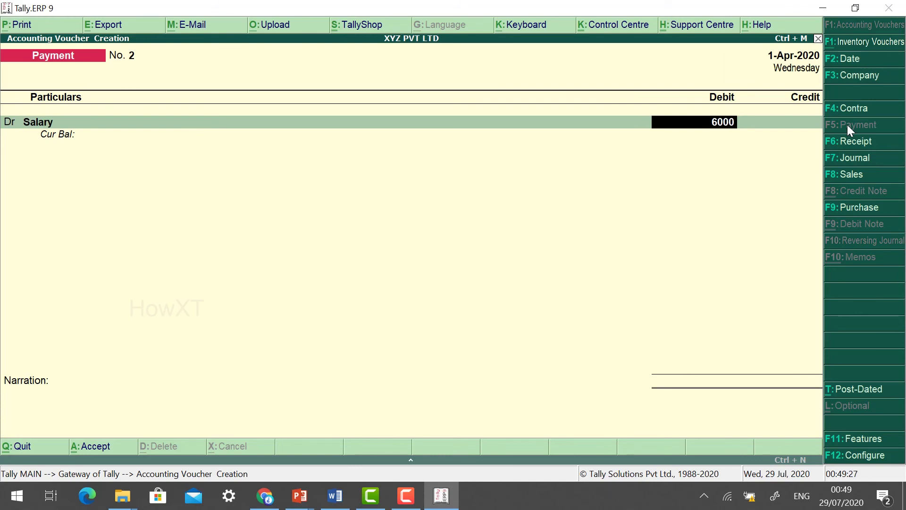
{"action": "key", "text": "Return"}
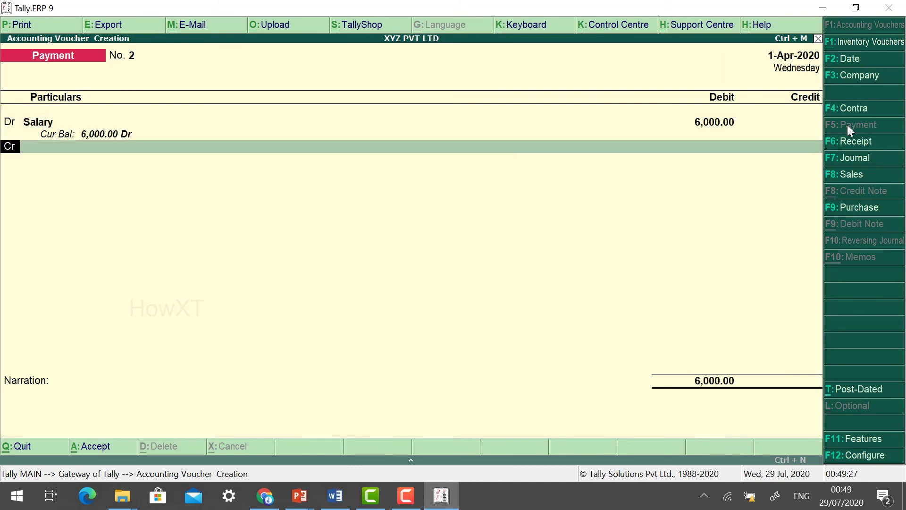
{"action": "type", "text": "H"}
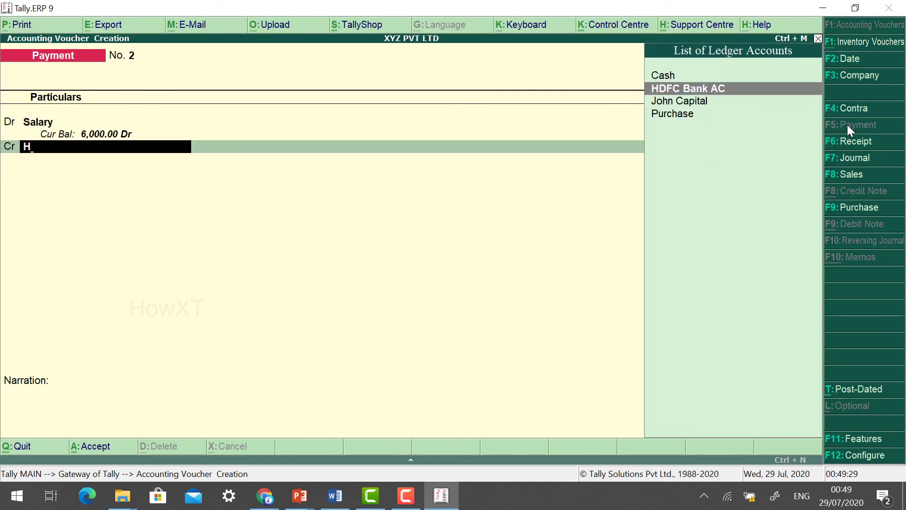
{"action": "key", "text": "Return"}
{"action": "key", "text": "Return"}
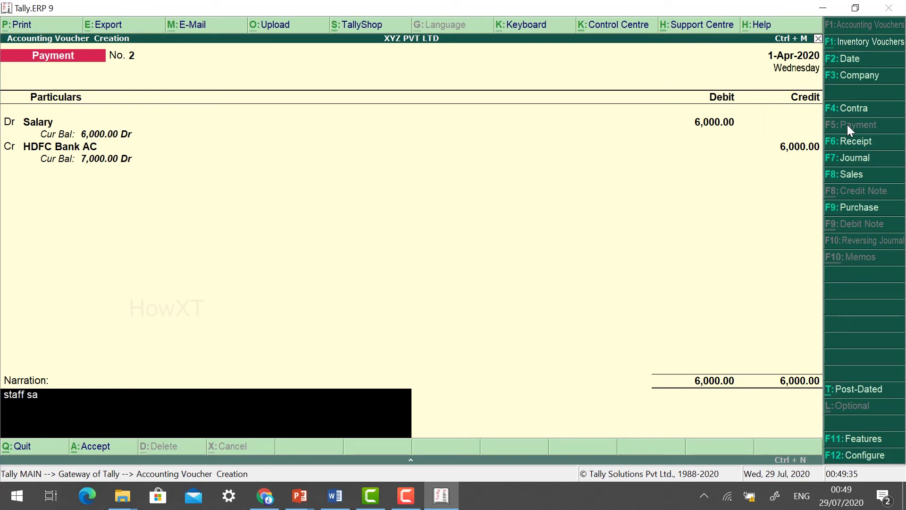
{"action": "type", "text": "staff salary"}
{"action": "key", "text": "Return"}
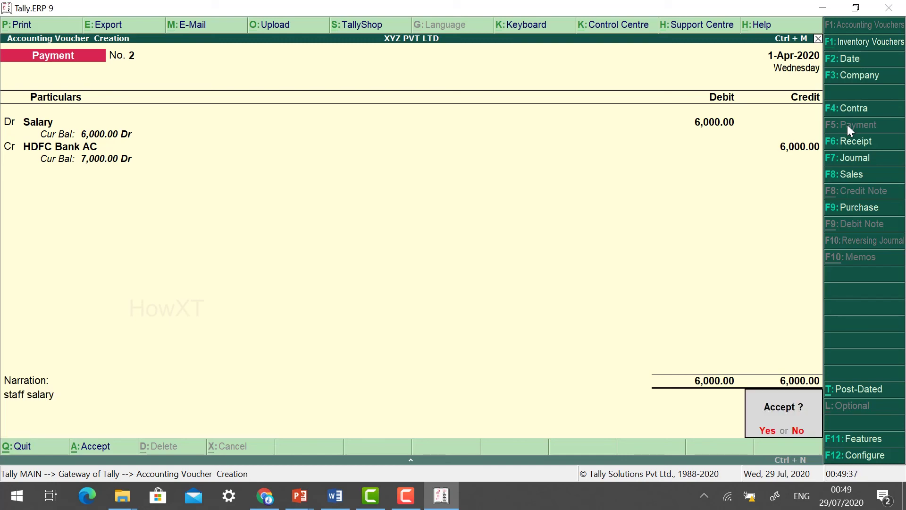
{"action": "key", "text": "Return"}
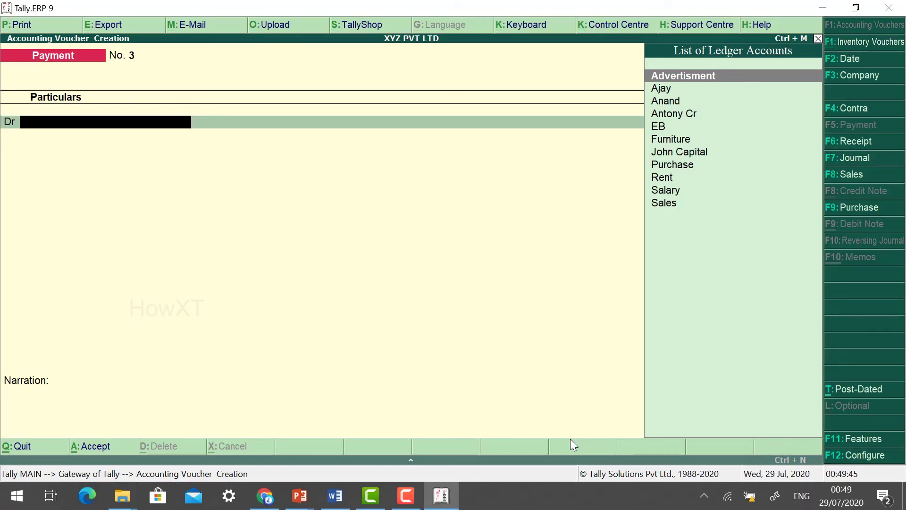
Save a payment voucher debiting Rent 5,000 and crediting Cash.
{"action": "type", "text": "Rent"}
{"action": "key", "text": "Return"}
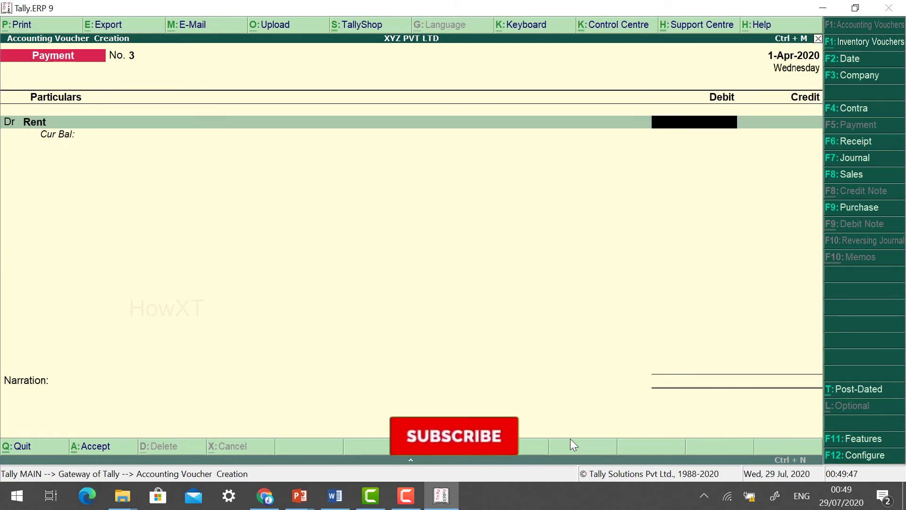
{"action": "type", "text": "5000"}
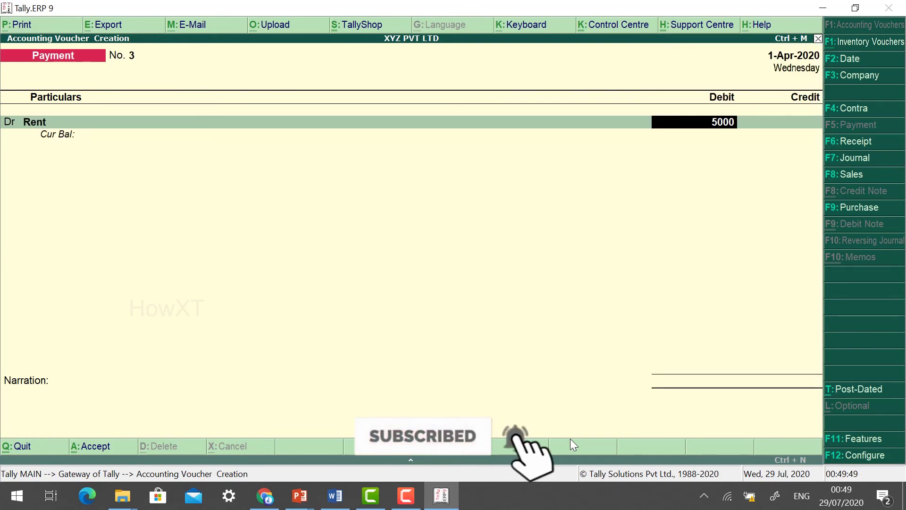
{"action": "key", "text": "Return"}
{"action": "type", "text": "Cas"}
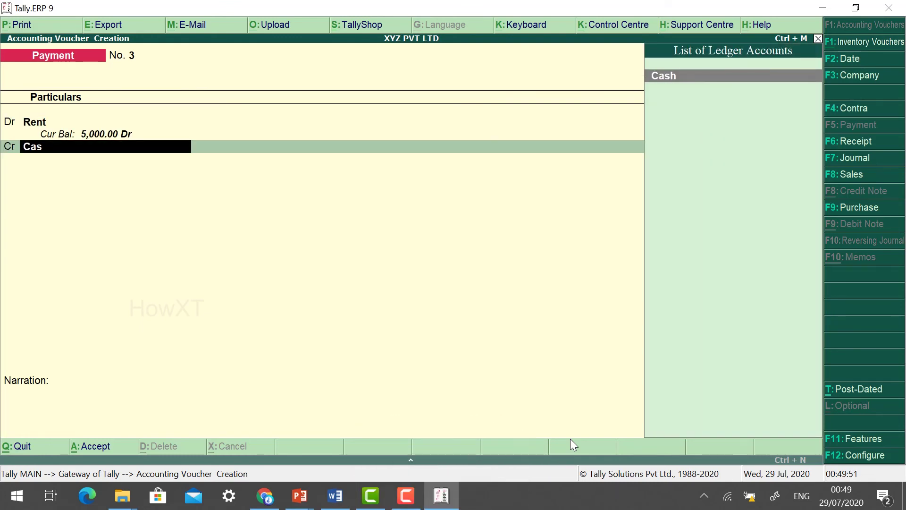
{"action": "key", "text": "Return"}
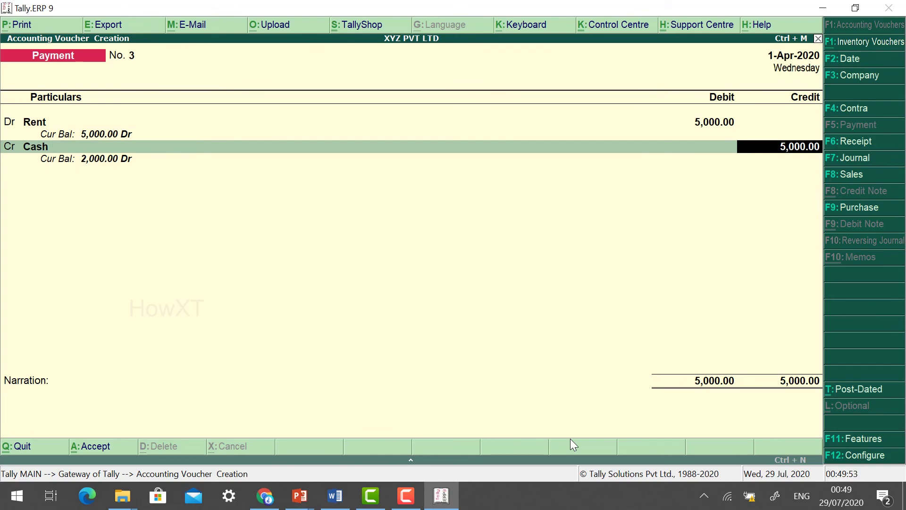
{"action": "key", "text": "Return"}
{"action": "key", "text": "Return"}
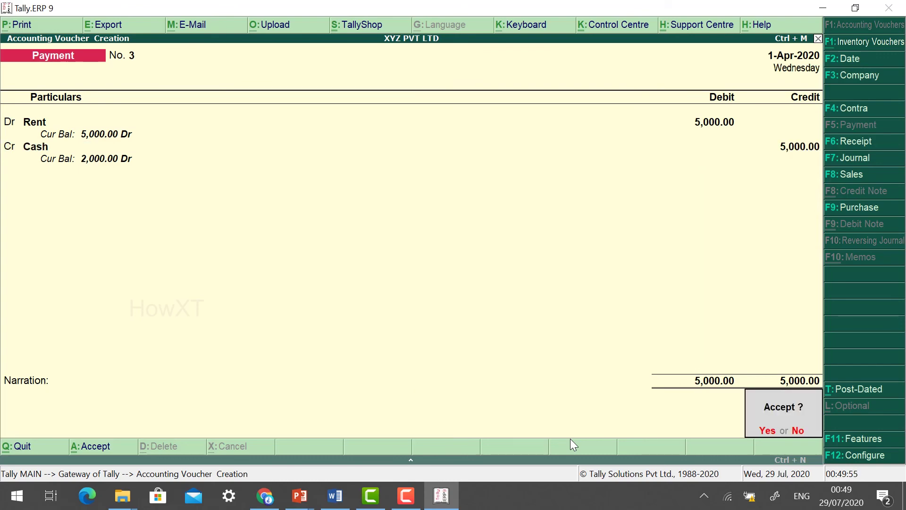
{"action": "key", "text": "Return"}
{"action": "key", "text": "alt+Tab"}
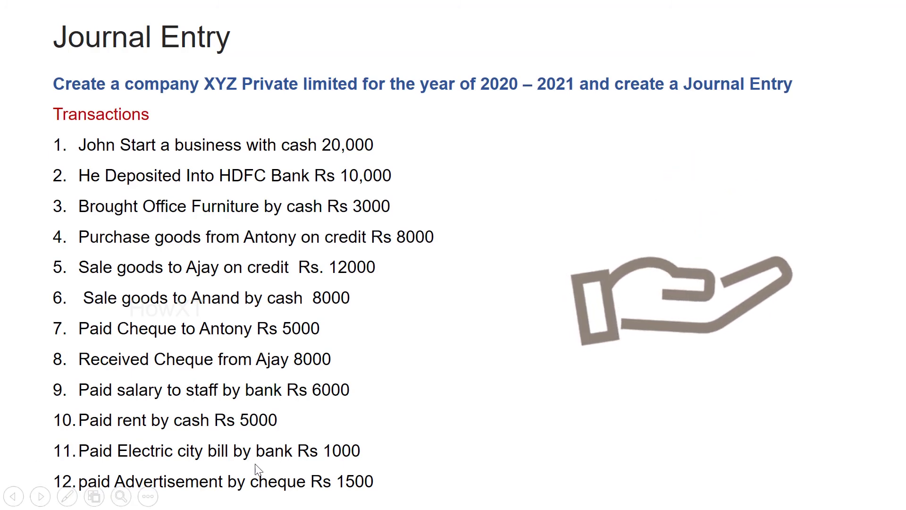
Enter the next payment debiting EB 1,000 and crediting HDFC Bank AC.
{"action": "key", "text": "alt+Tab"}
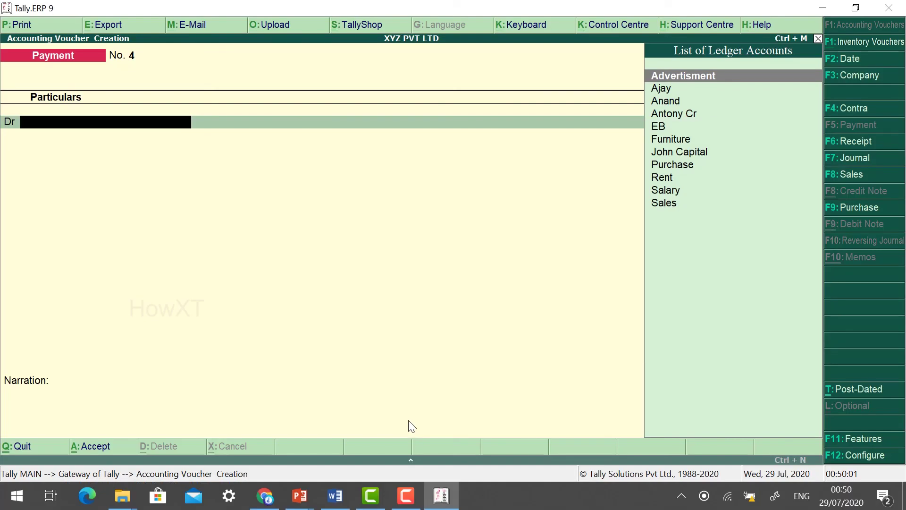
{"action": "type", "text": "Eb"}
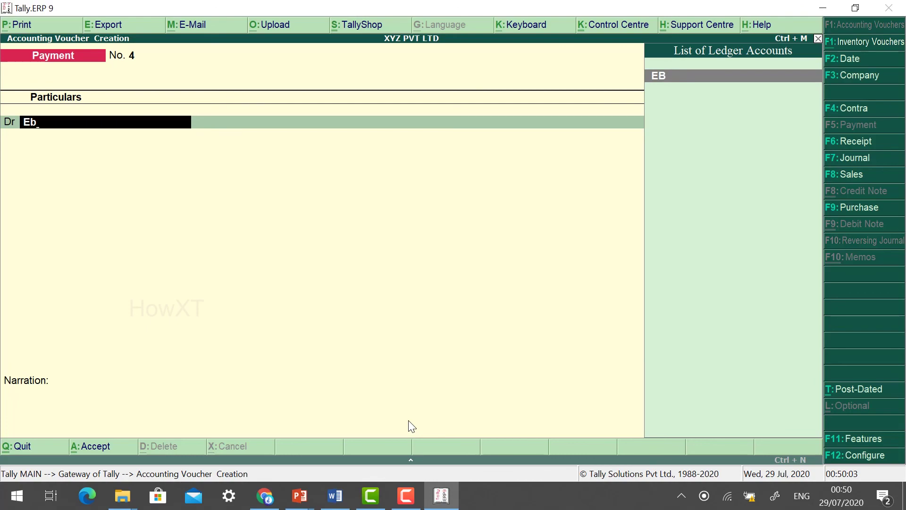
{"action": "key", "text": "Return"}
{"action": "key", "text": "alt+Tab"}
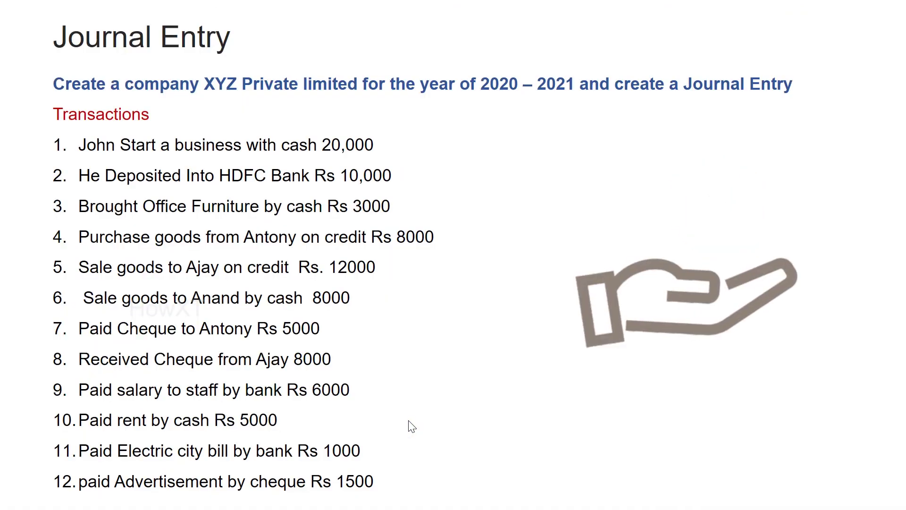
{"action": "key", "text": "alt+Tab"}
{"action": "type", "text": "100"}
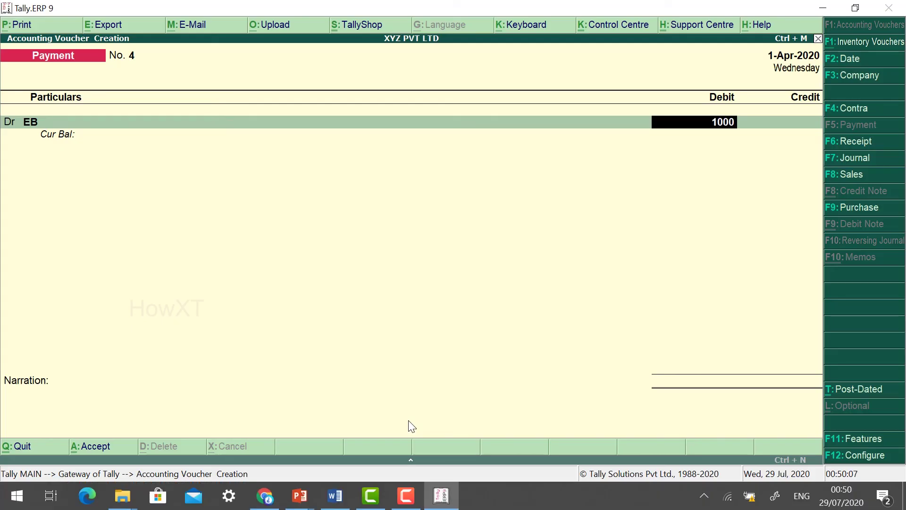
{"action": "key", "text": "Return"}
{"action": "type", "text": "hd"}
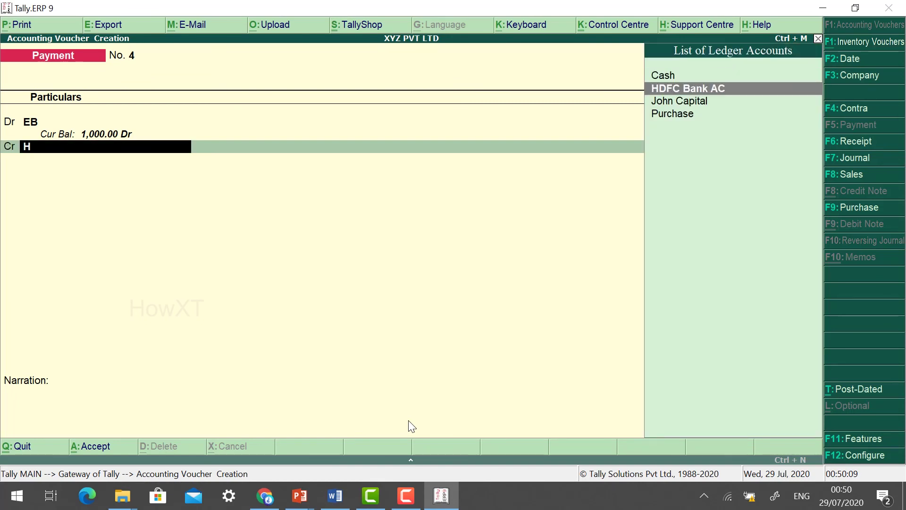
{"action": "key", "text": "Return"}
{"action": "key", "text": "Return"}
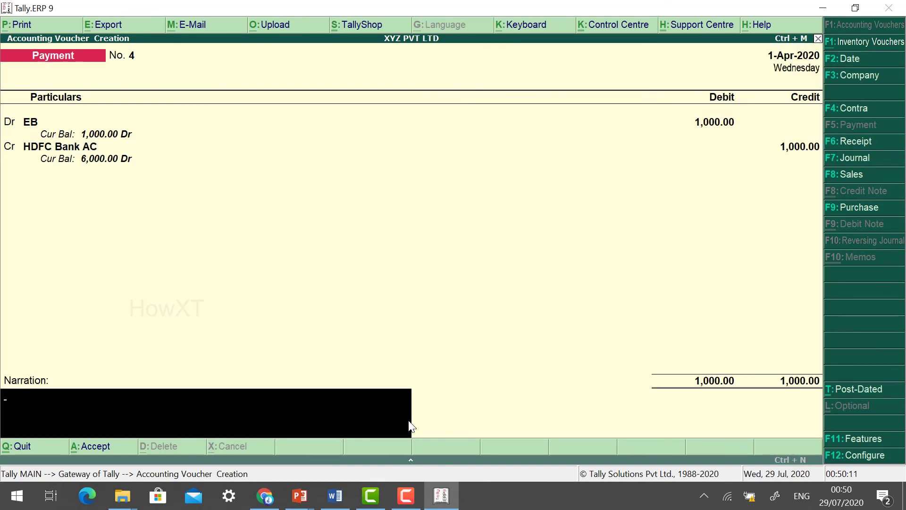
{"action": "key", "text": "Return"}
{"action": "key", "text": "Return"}
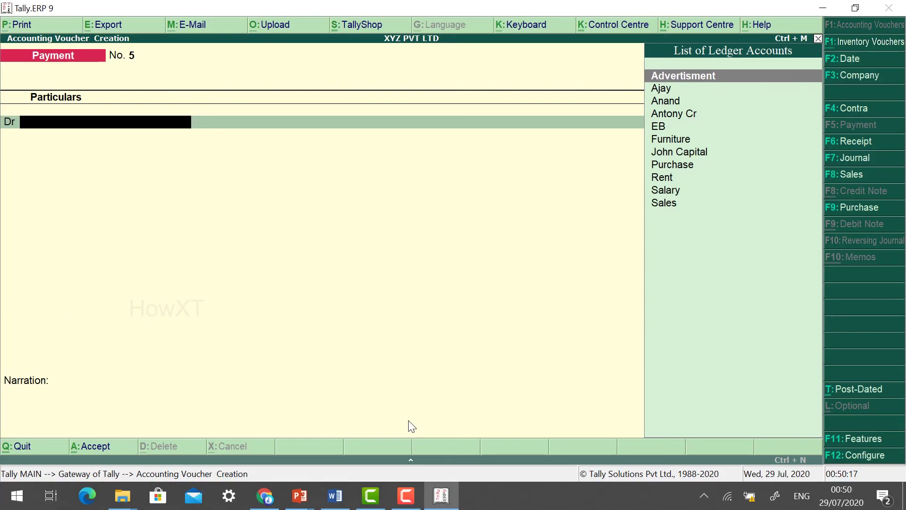
Save a payment debiting Advertisment 1,000 from HDFC Bank AC, then open Profit & Loss A/c.
{"action": "key", "text": "Return"}
{"action": "type", "text": "1000"}
{"action": "key", "text": "Return"}
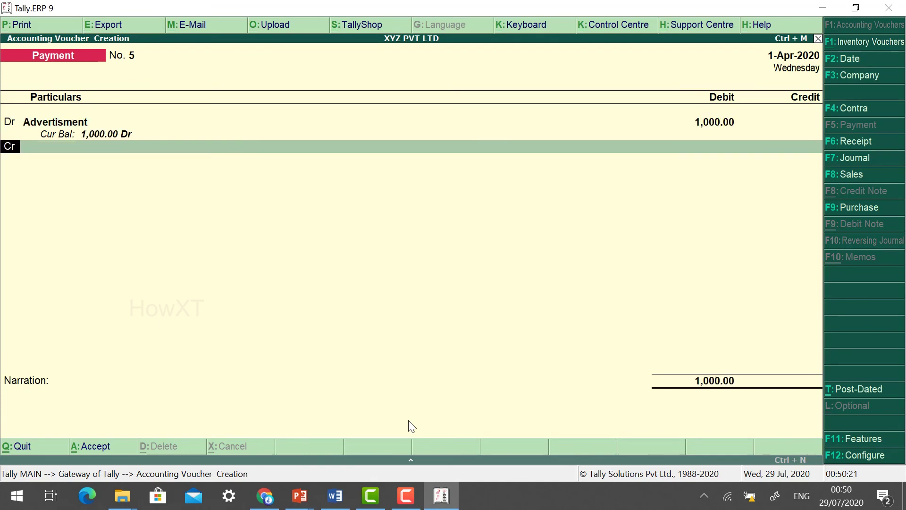
{"action": "type", "text": "Hdf"}
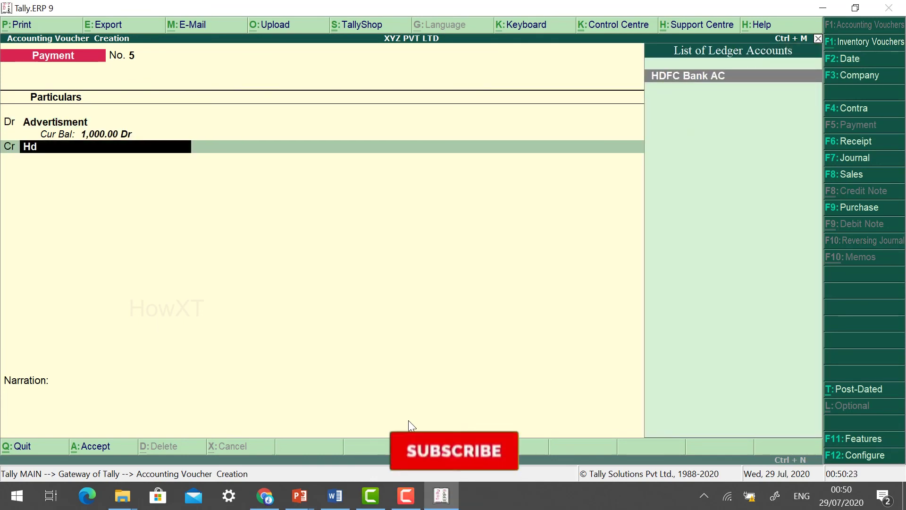
{"action": "key", "text": "Return"}
{"action": "key", "text": "Return"}
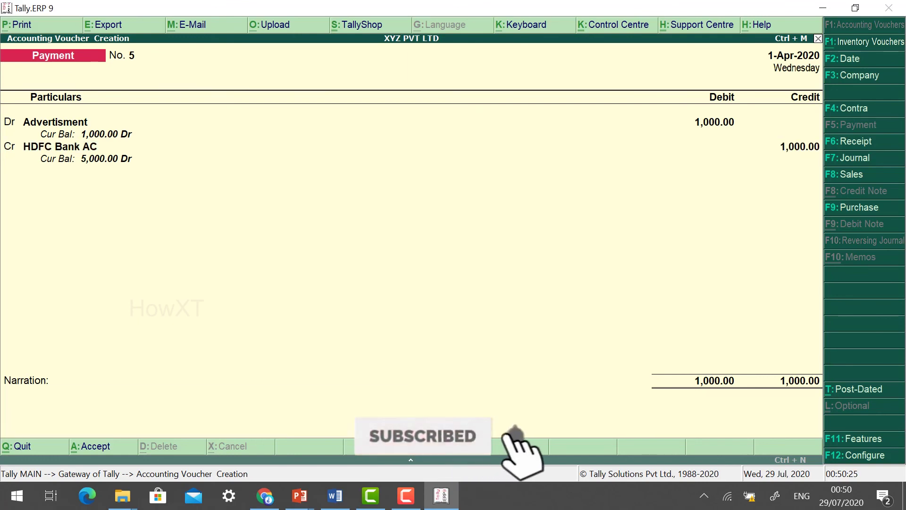
{"action": "key", "text": "Return"}
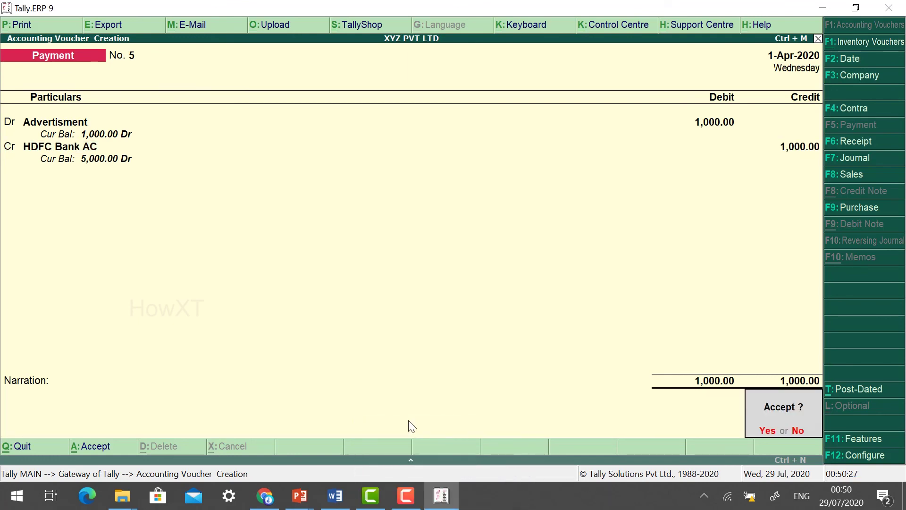
{"action": "key", "text": "Return"}
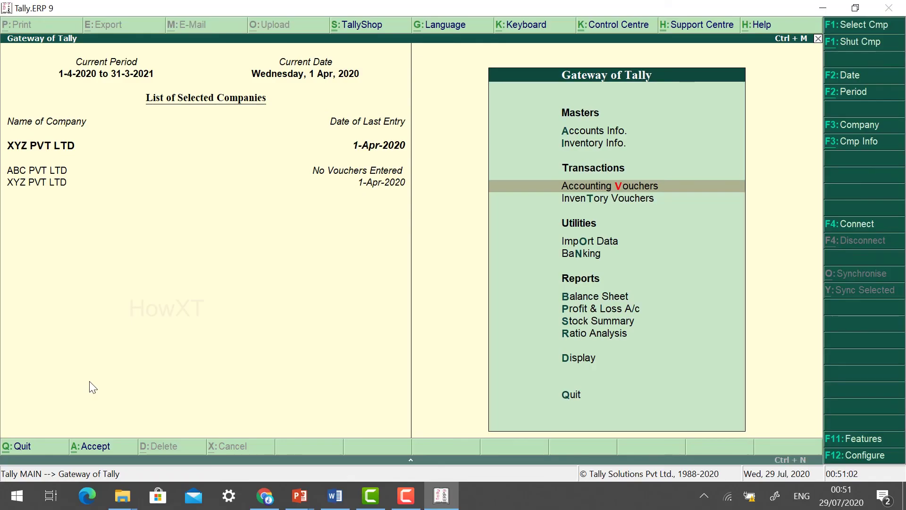
{"action": "key", "text": "Down"}
{"action": "key", "text": "Down"}
{"action": "key", "text": "Down"}
{"action": "key", "text": "Down"}
{"action": "key", "text": "Down"}
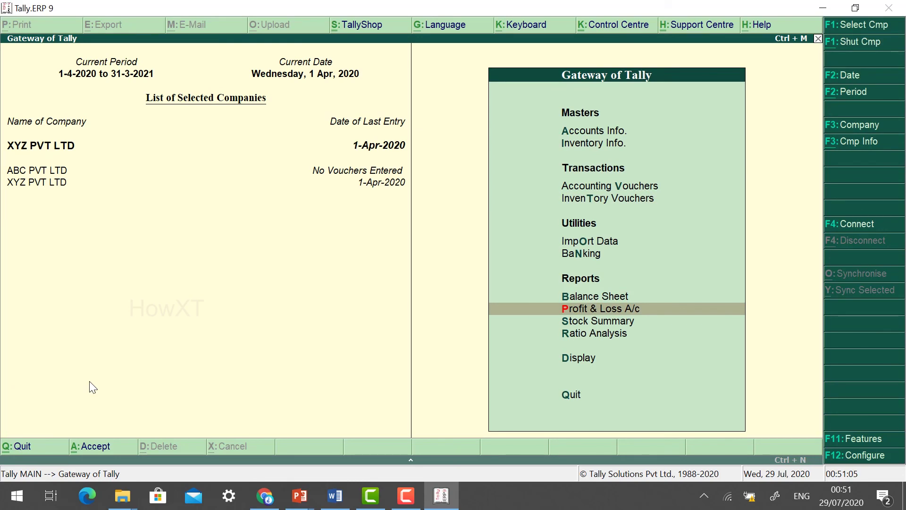
{"action": "key", "text": "Return"}
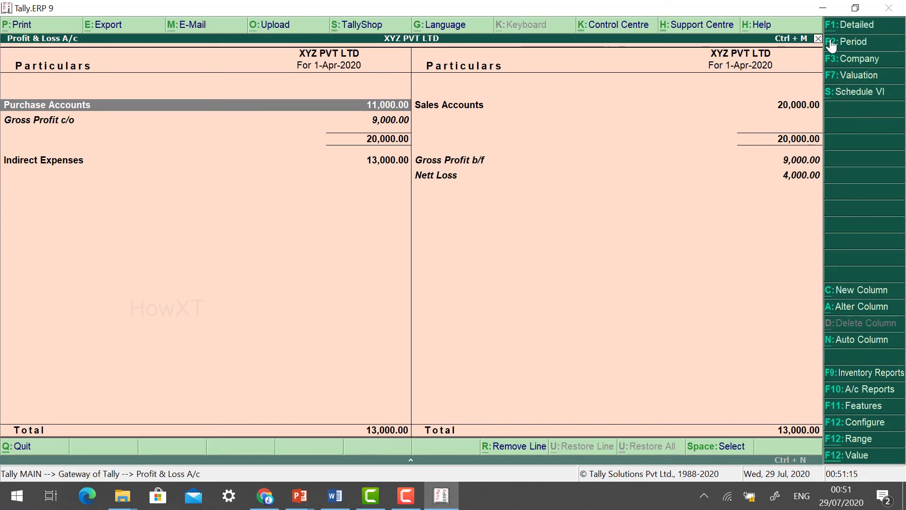
View the detailed Profit & Loss showing a 4,000 net loss, then the Balance Sheet totalling 23,000.
{"action": "left_click", "coordinate": [844, 26]}
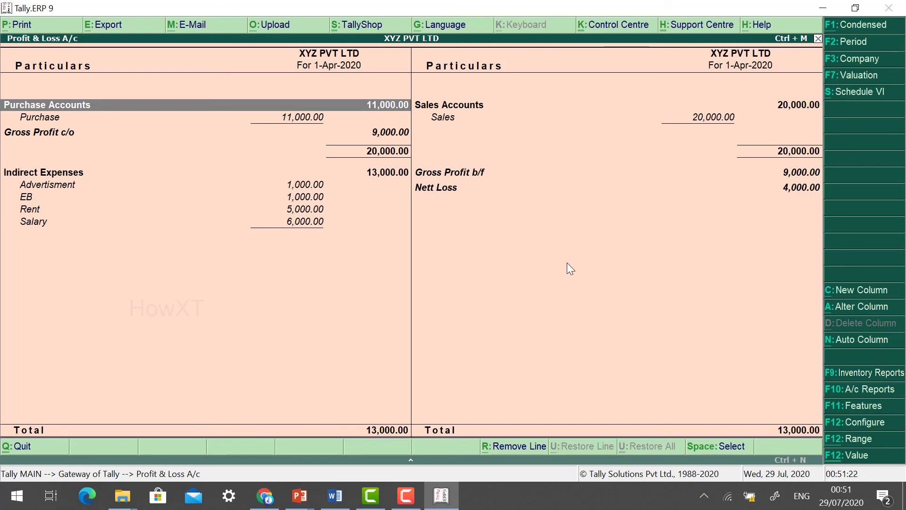
{"action": "key", "text": "Escape"}
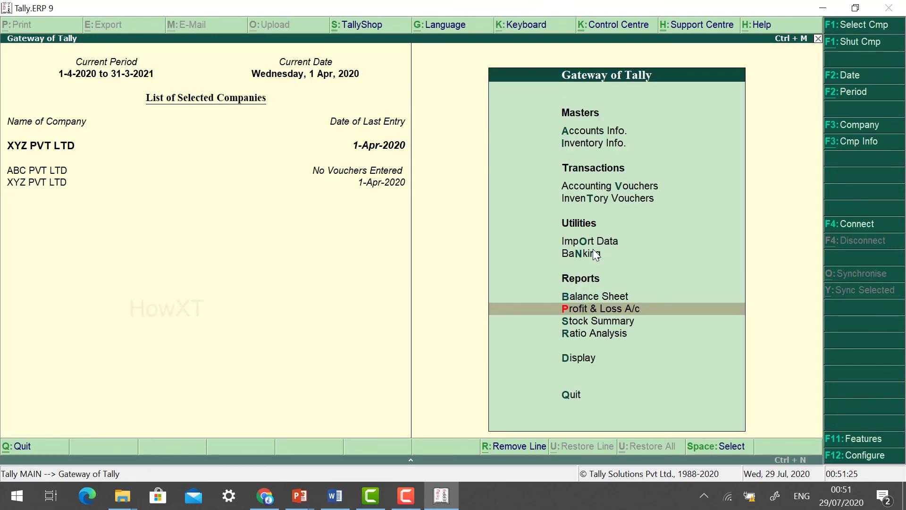
{"action": "key", "text": "Up"}
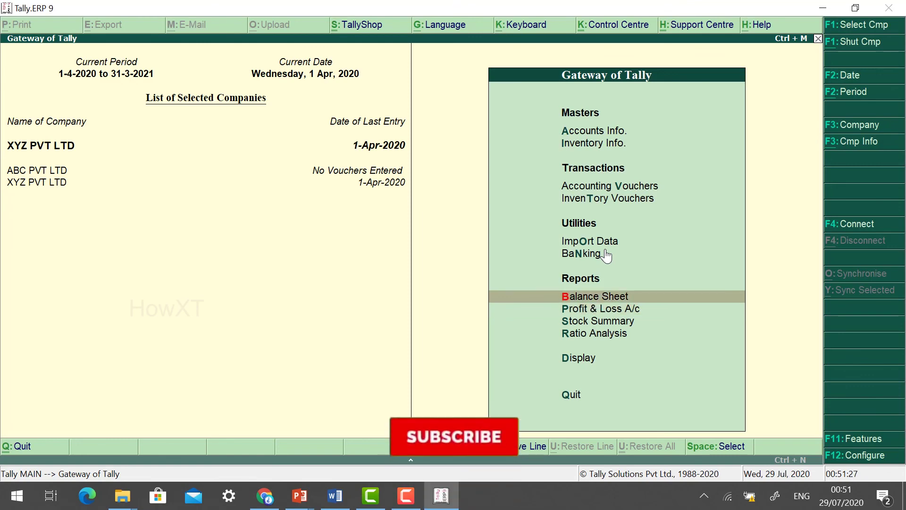
{"action": "key", "text": "Return"}
{"action": "key", "text": "Return"}
{"action": "key", "text": "Escape"}
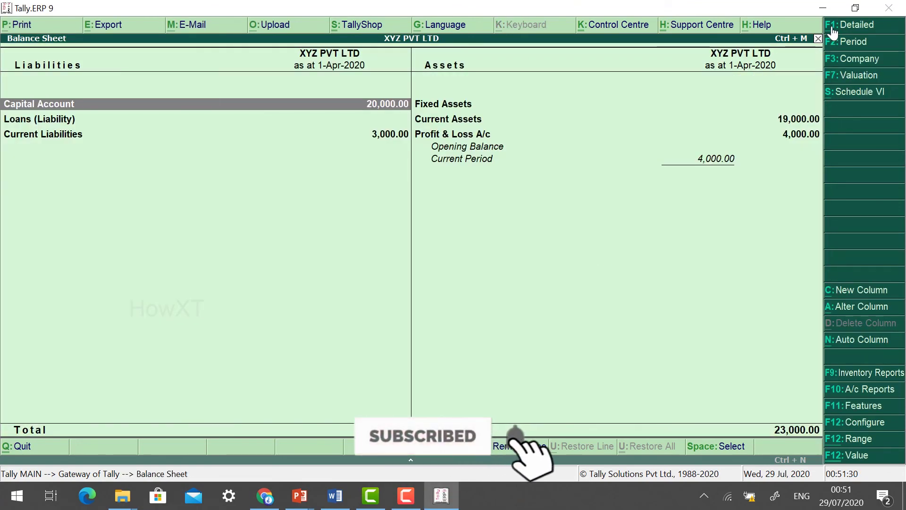